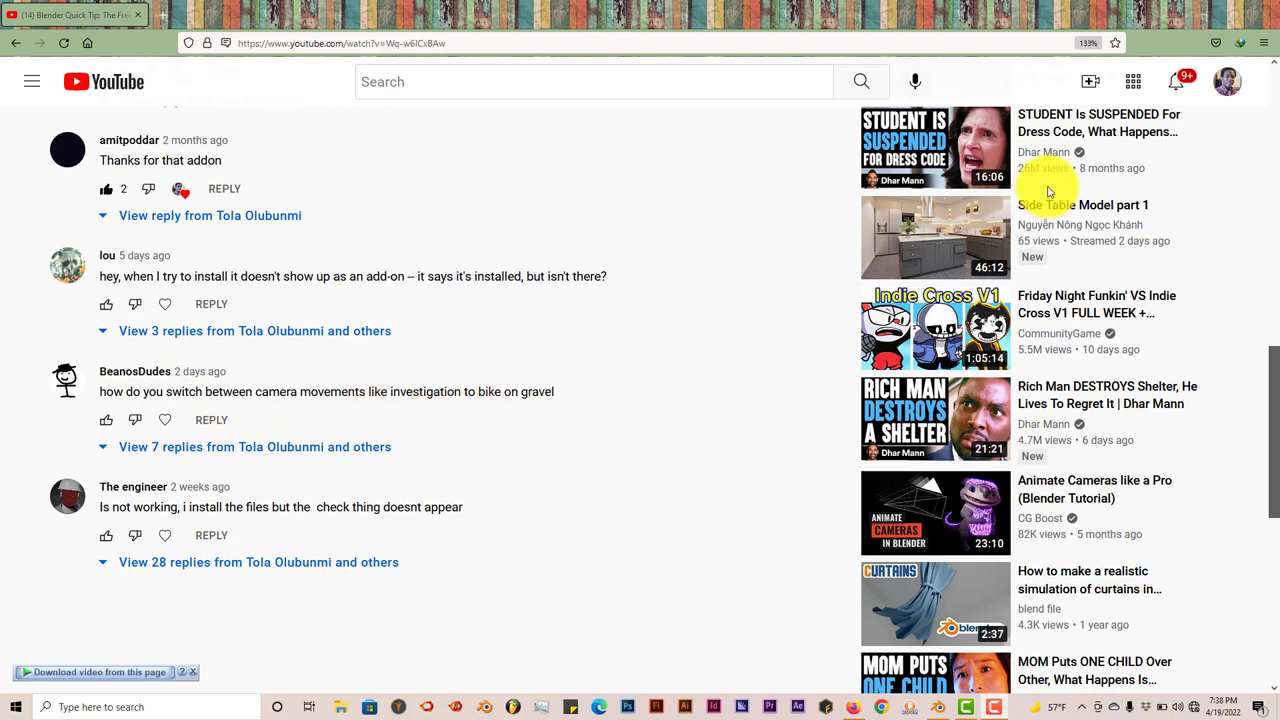
# Step: Minimize the YouTube tutorial browser so the Blender camera and cube scene is visible
pyautogui.click(1210, 15)
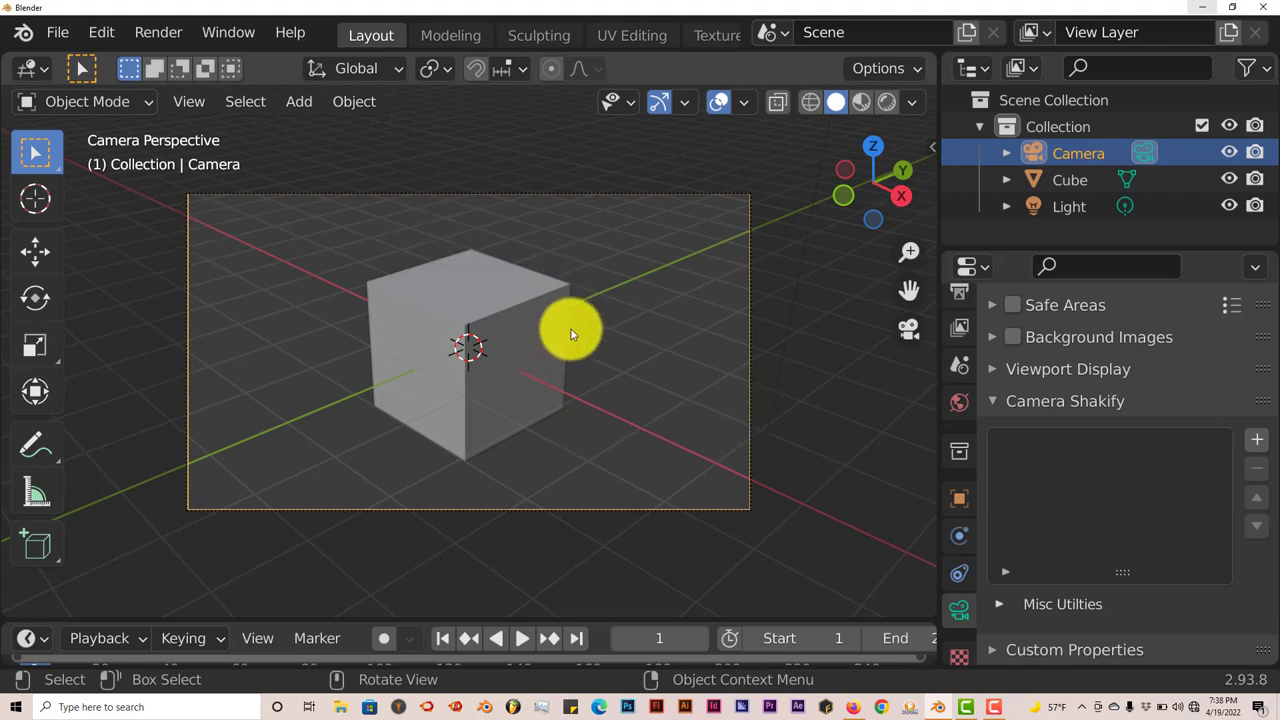
pyautogui.click(101, 33)
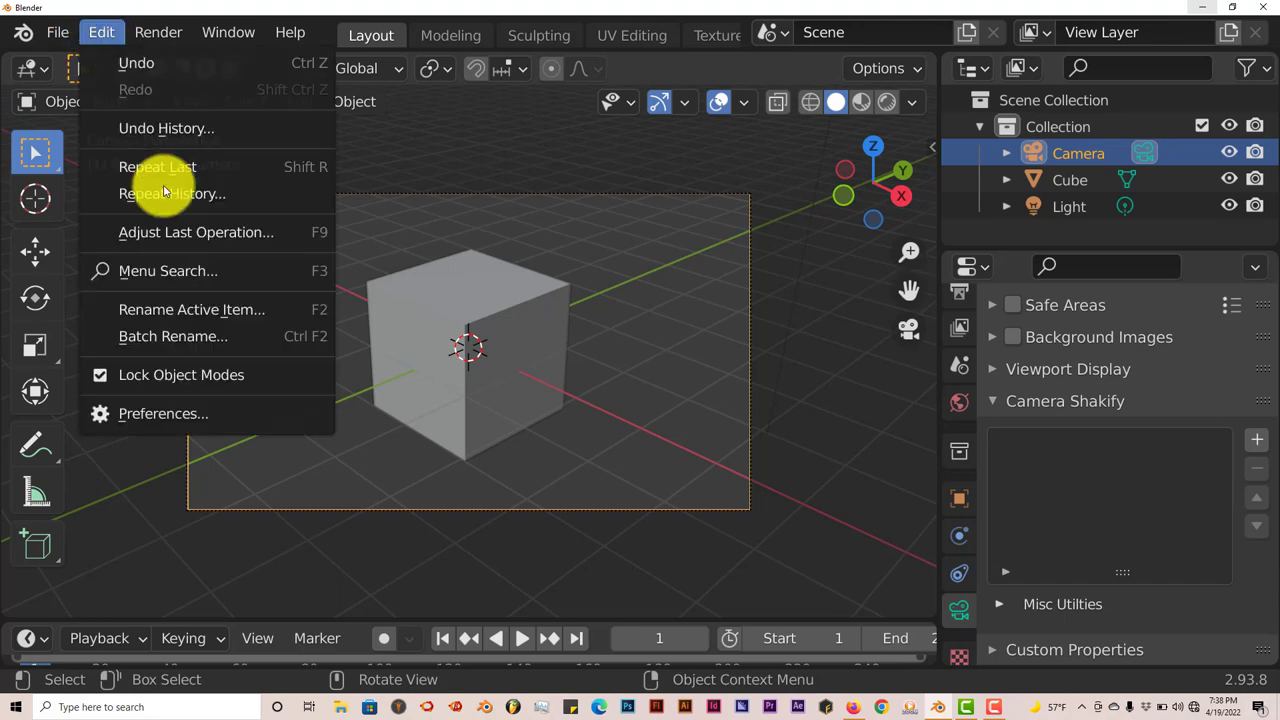
pyautogui.click(163, 413)
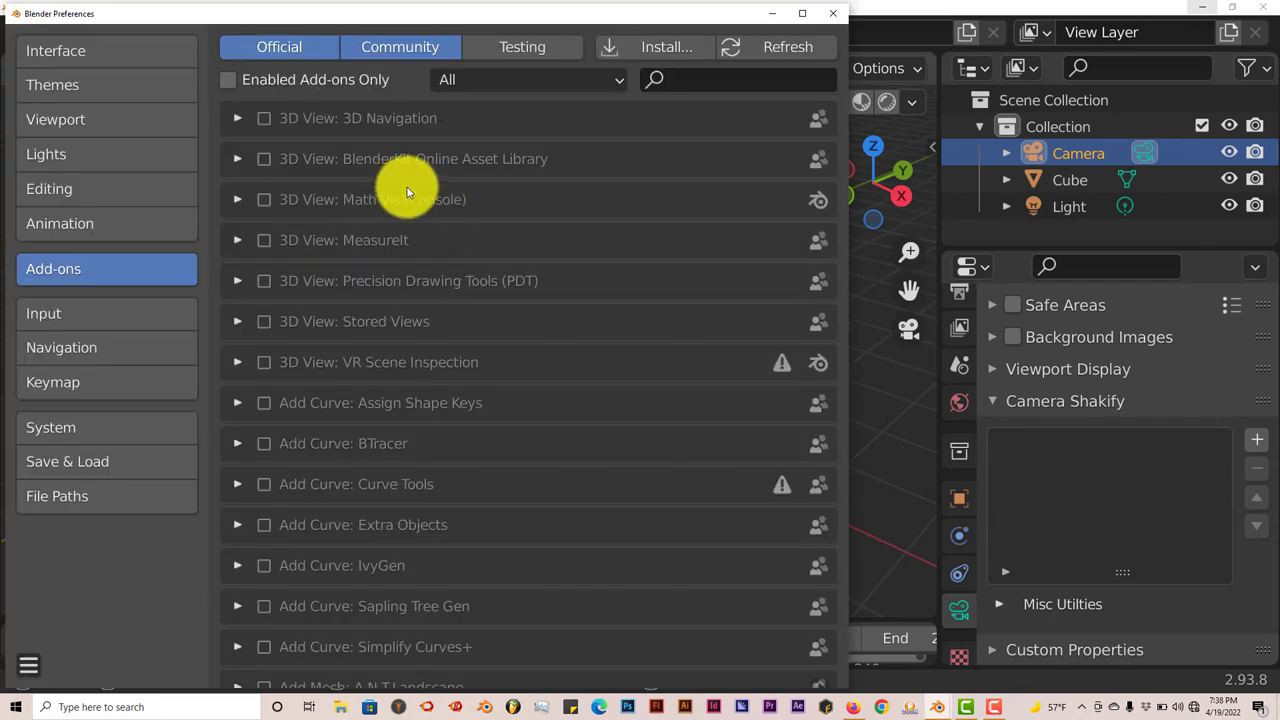
pyautogui.click(664, 46)
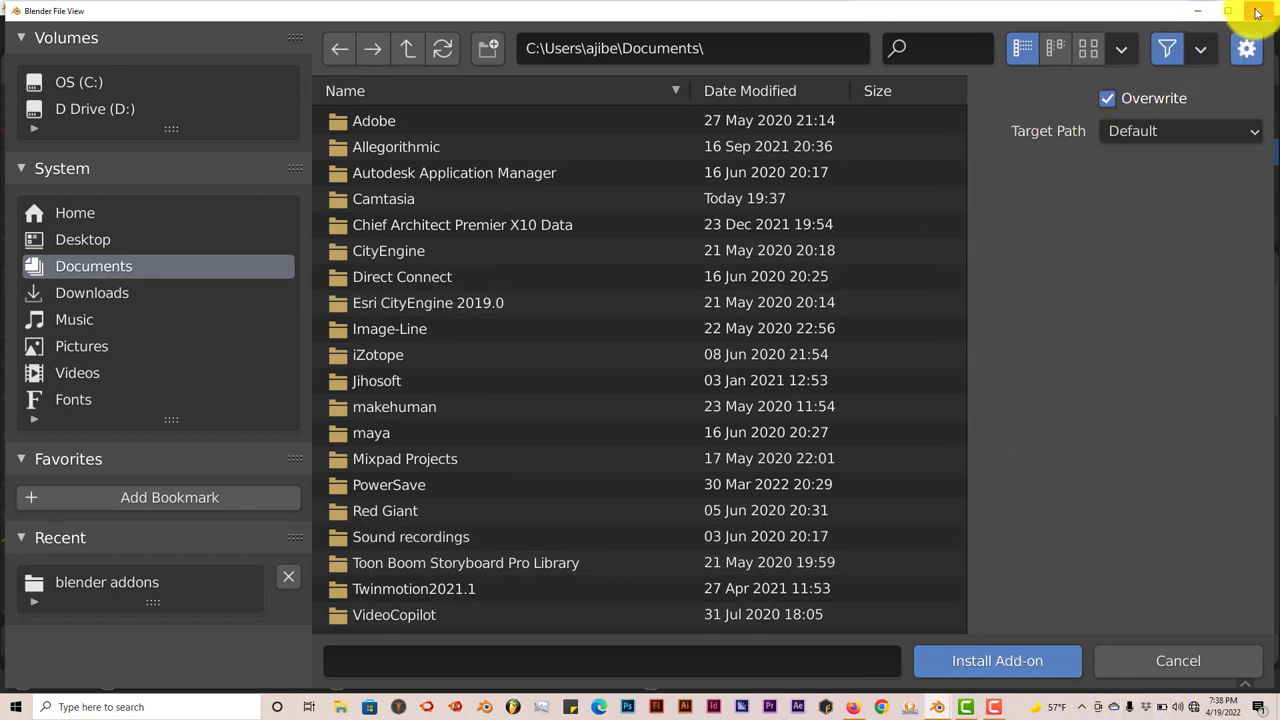
pyautogui.click(1171, 655)
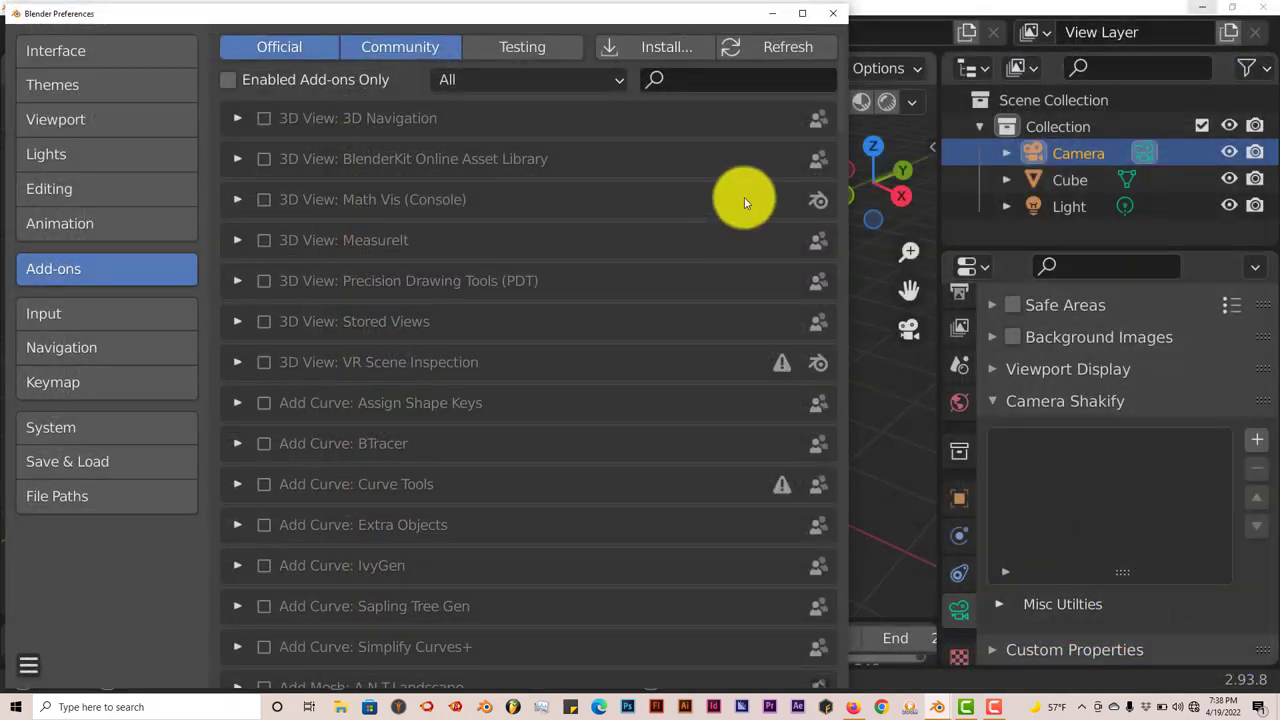
pyautogui.click(740, 90)
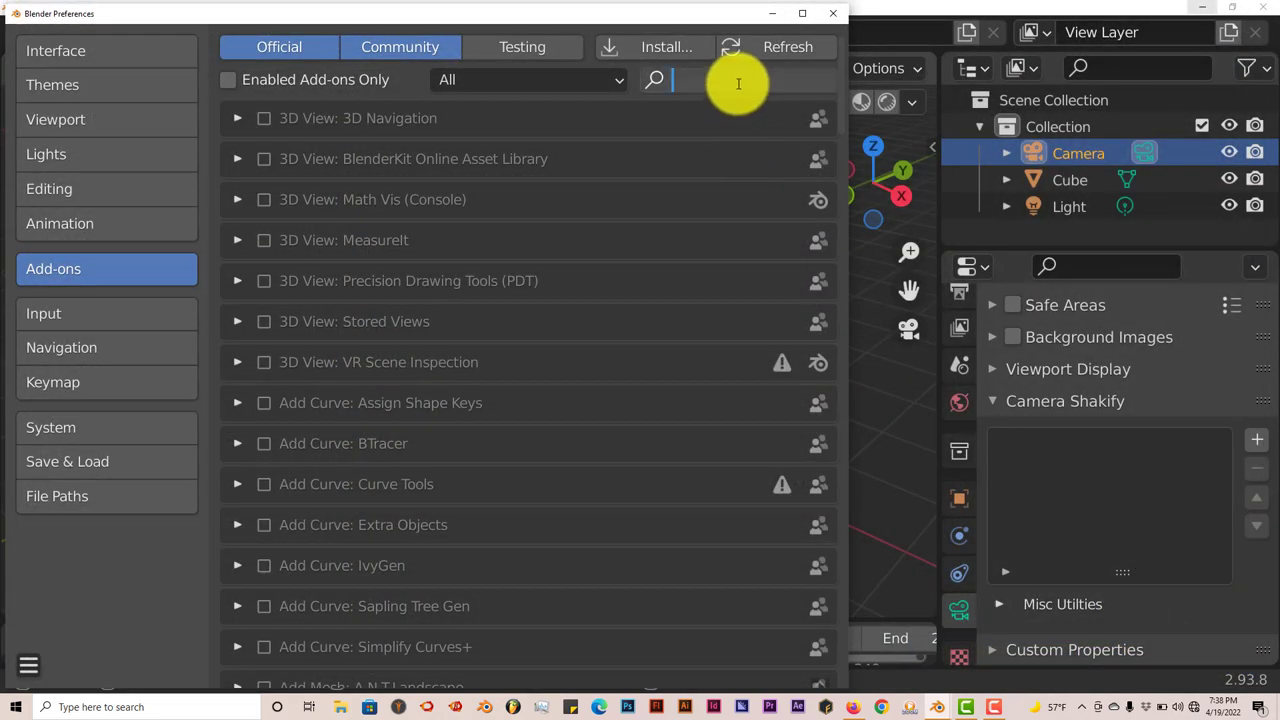
pyautogui.write('zx')
pyautogui.press('BackSpace')
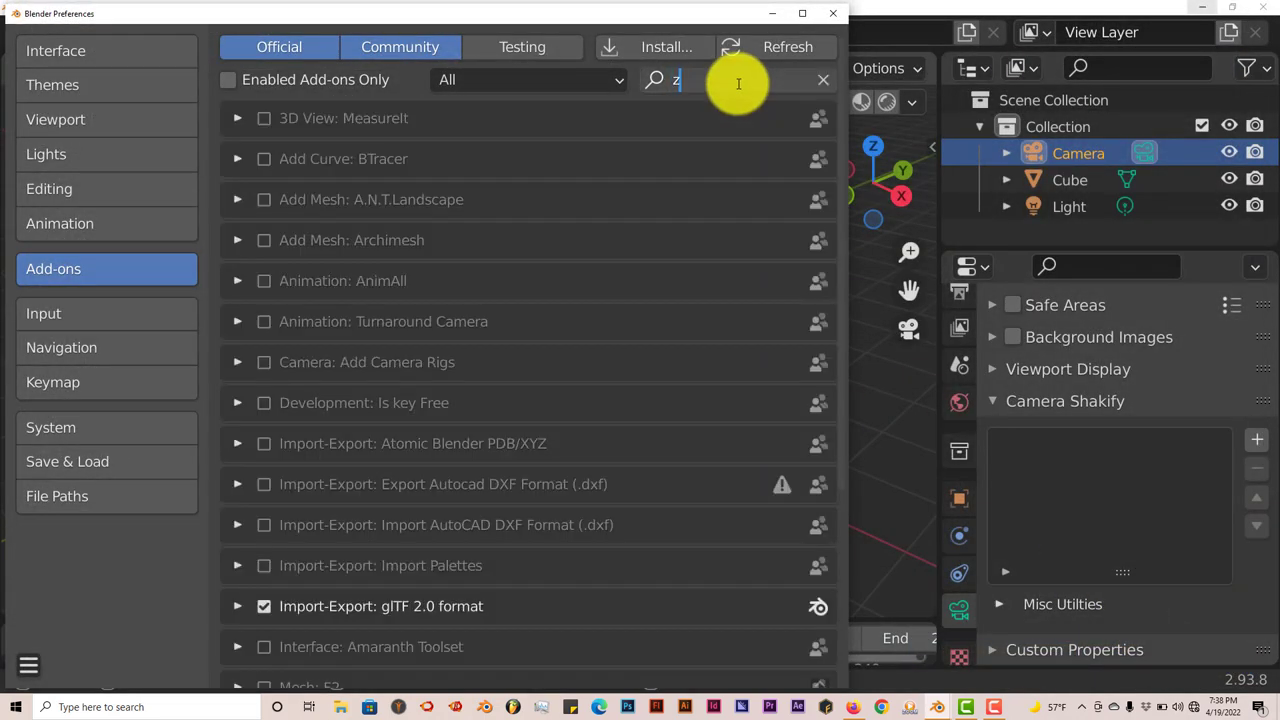
pyautogui.press('BackSpace')
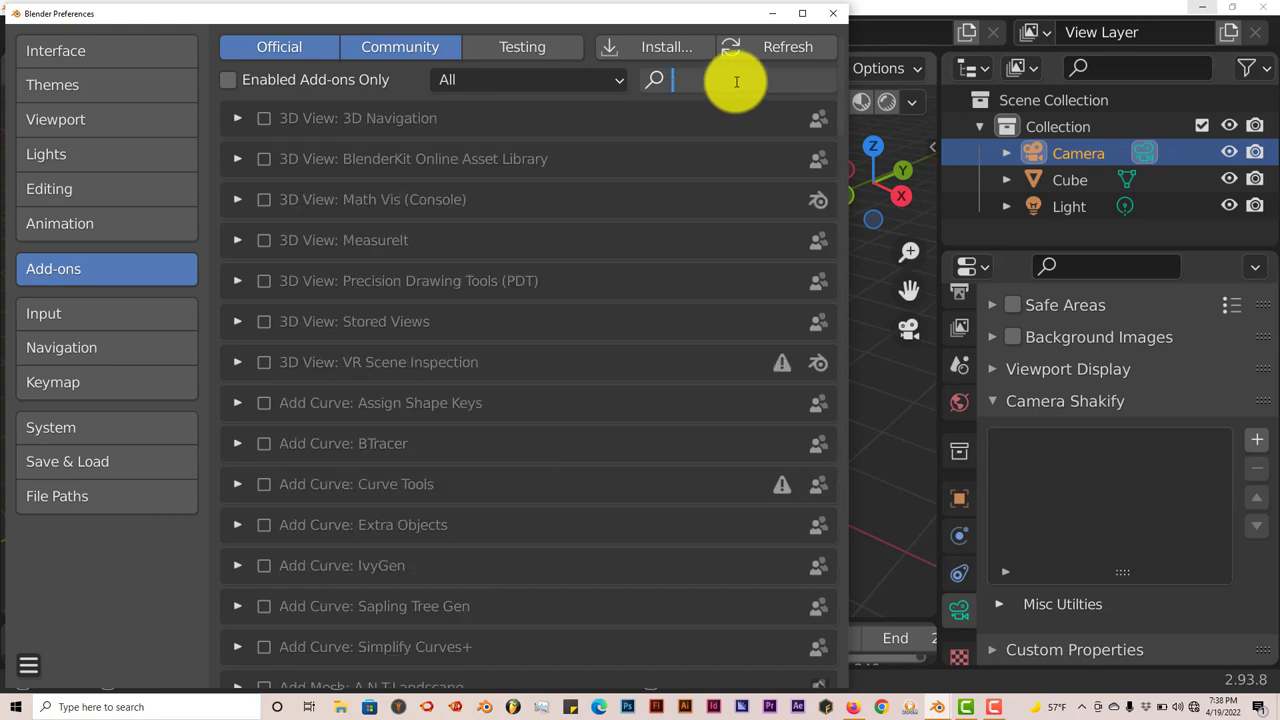
pyautogui.write('sha')
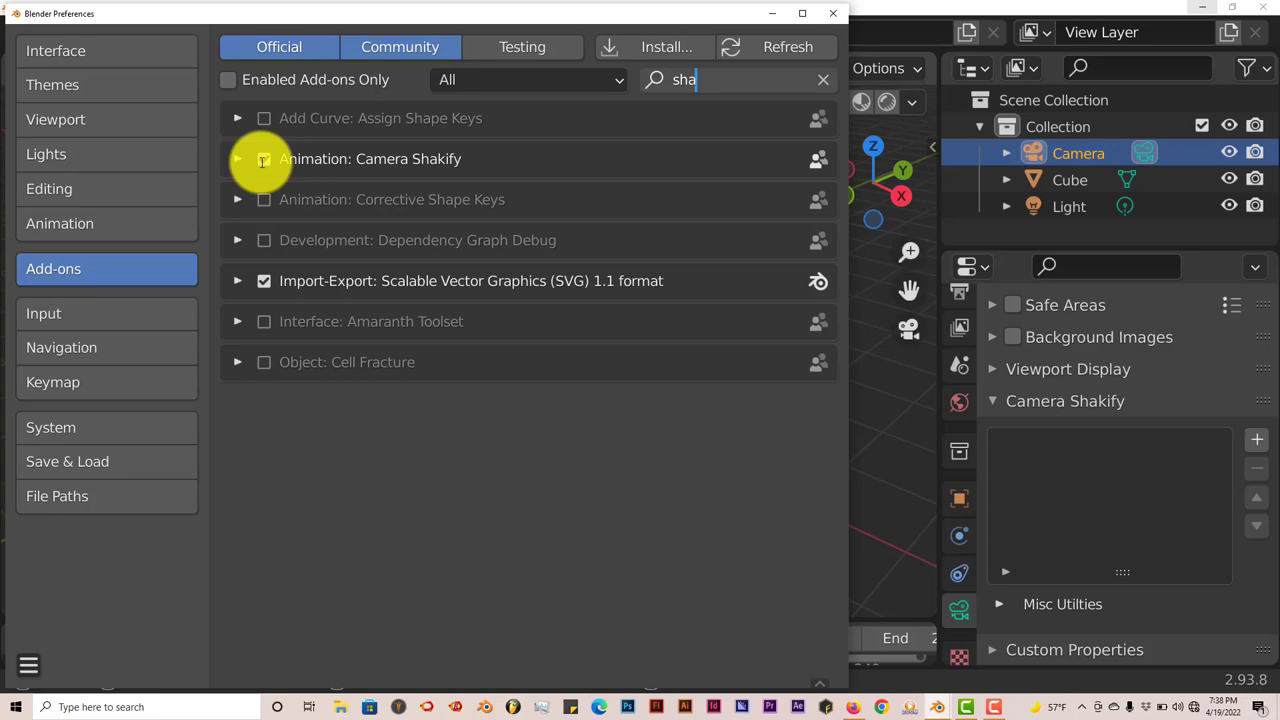
pyautogui.click(834, 13)
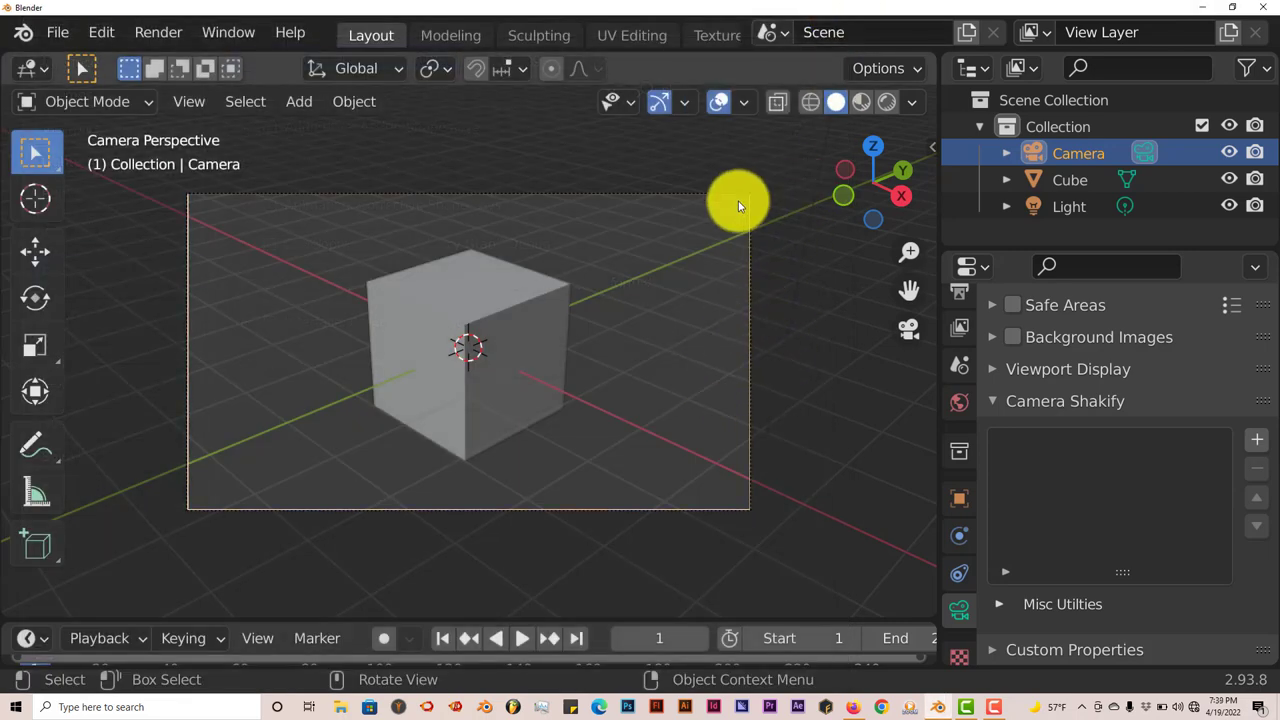
pyautogui.moveTo(705, 261); pyautogui.dragTo(677, 283, button='middle')
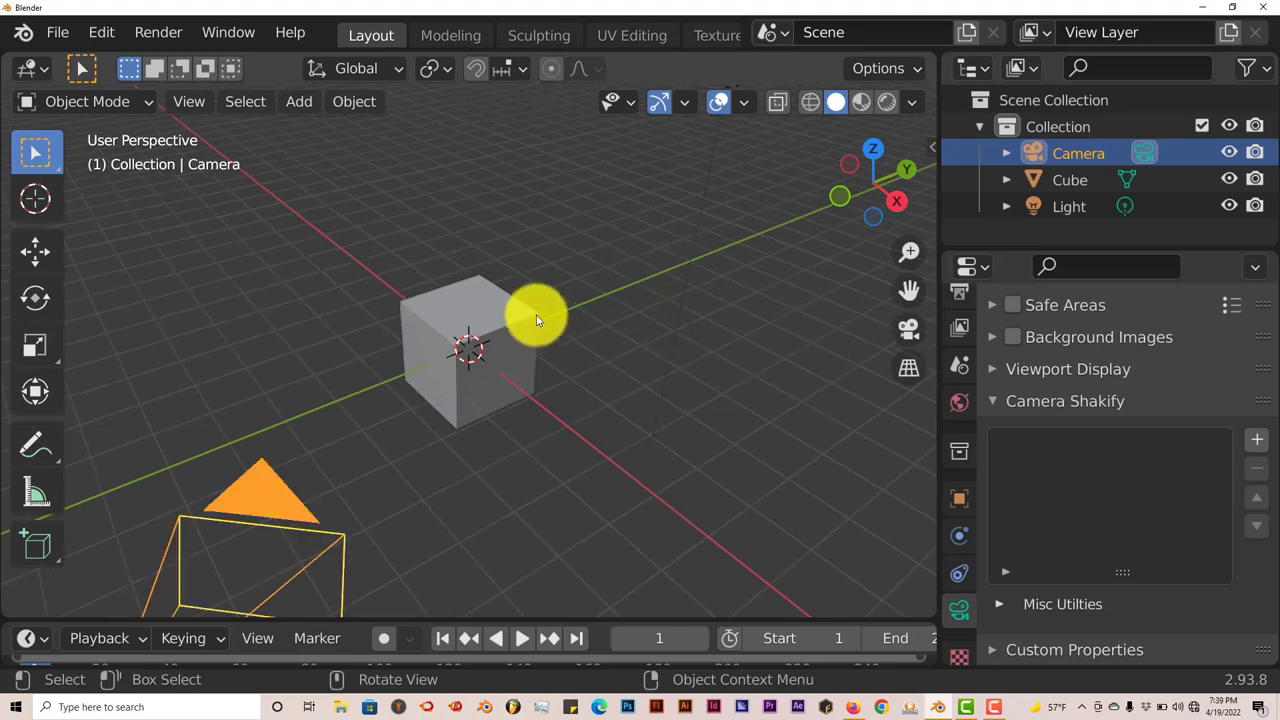
pyautogui.click(508, 316)
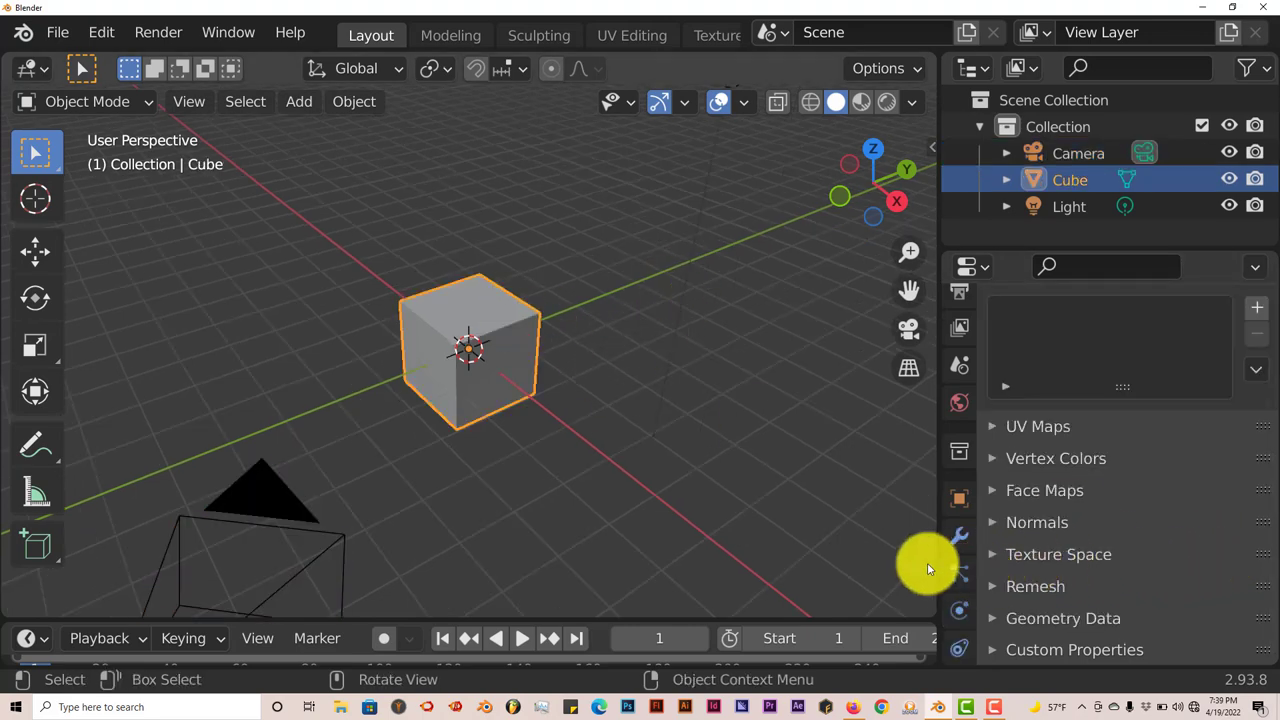
pyautogui.scroll(-4, 967, 554)
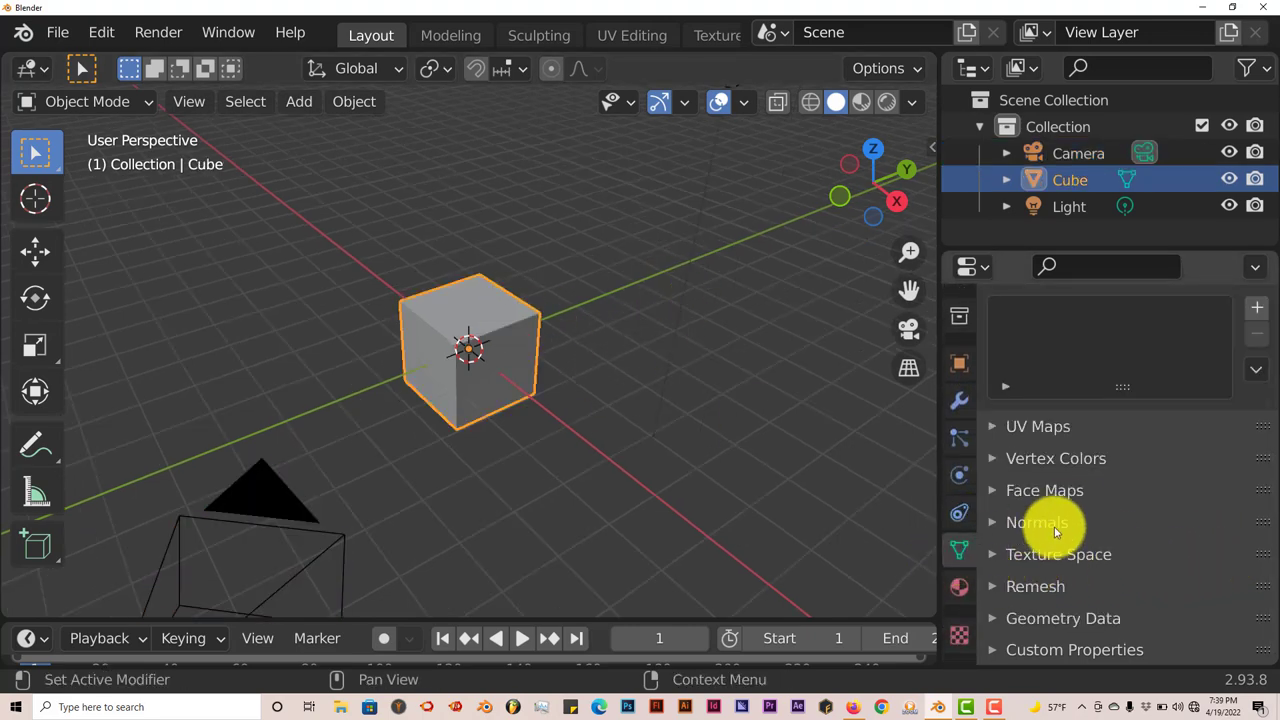
pyautogui.click(242, 494)
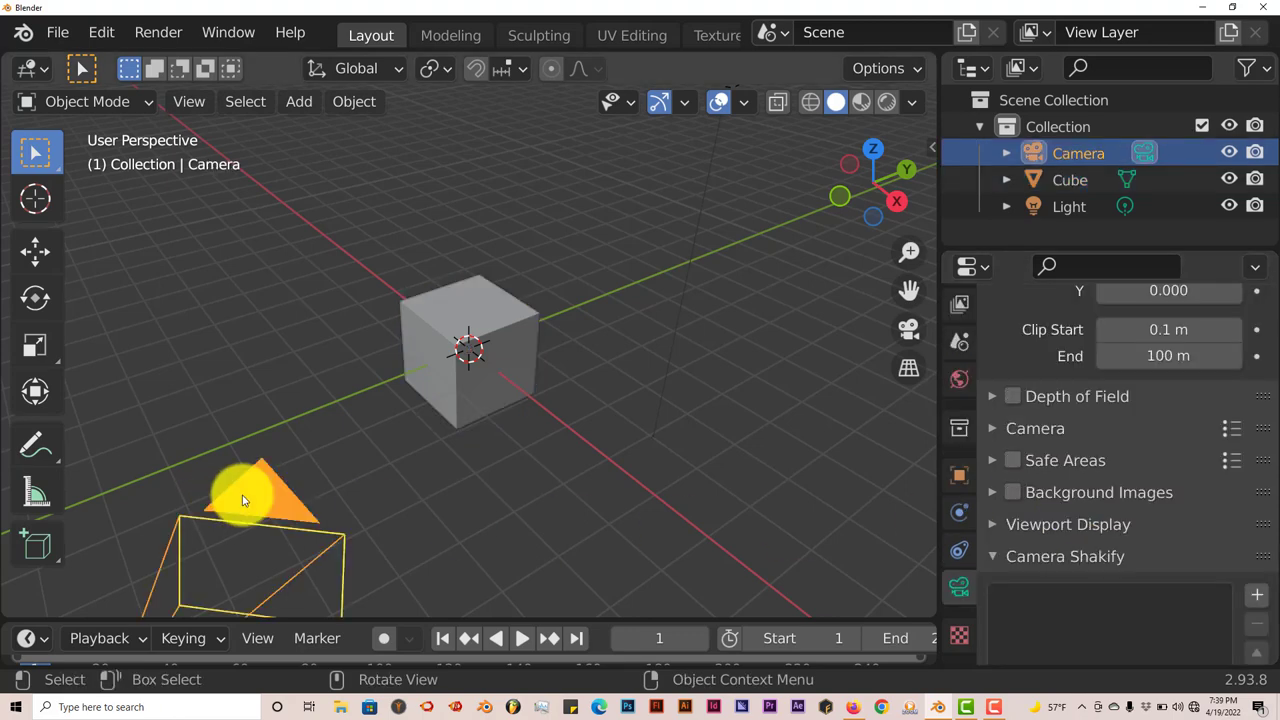
pyautogui.scroll(-4, 1040, 508)
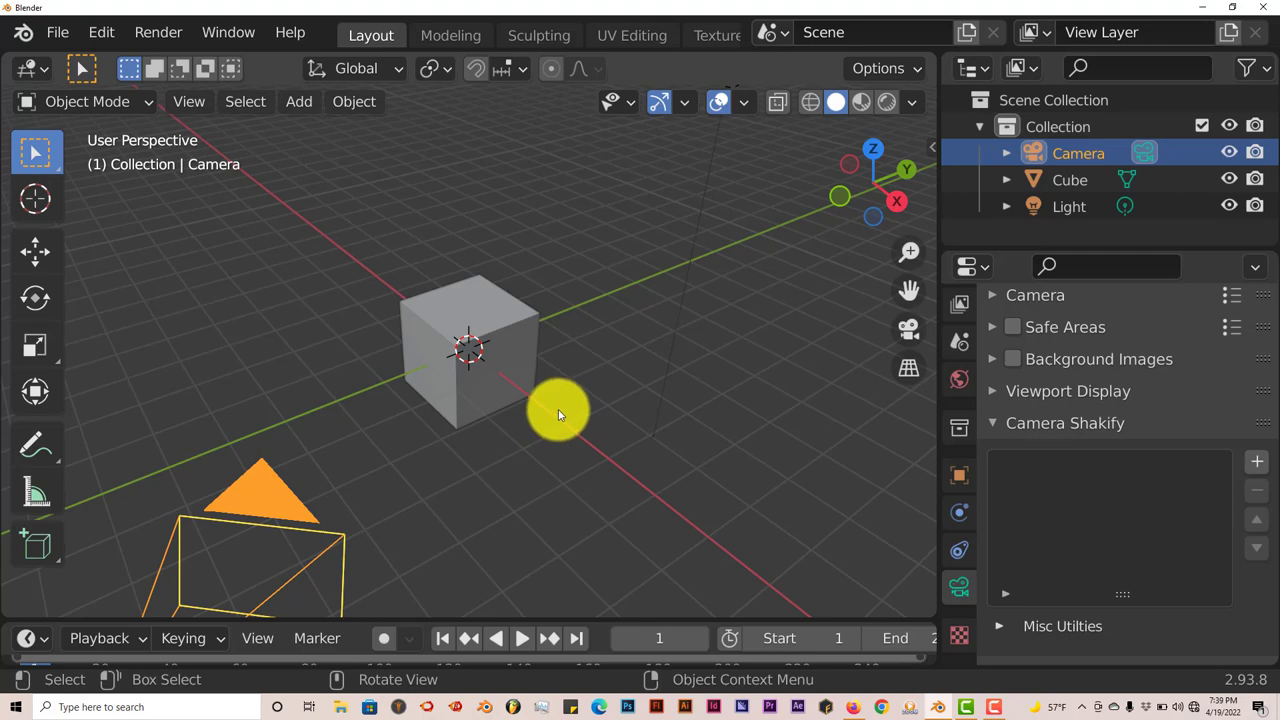
pyautogui.press('KP_0')
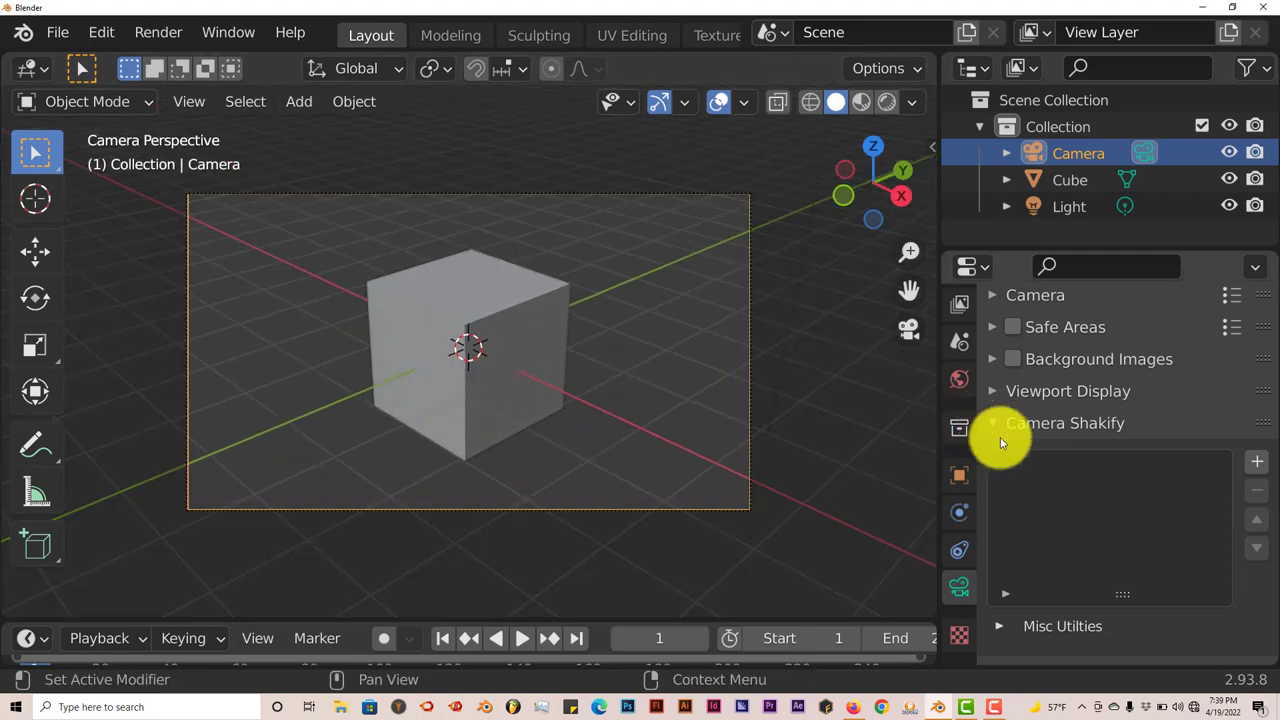
# Step: Add a new Camera Shakify shake and set it to Bike On Gravel (2D)
pyautogui.click(1257, 462)
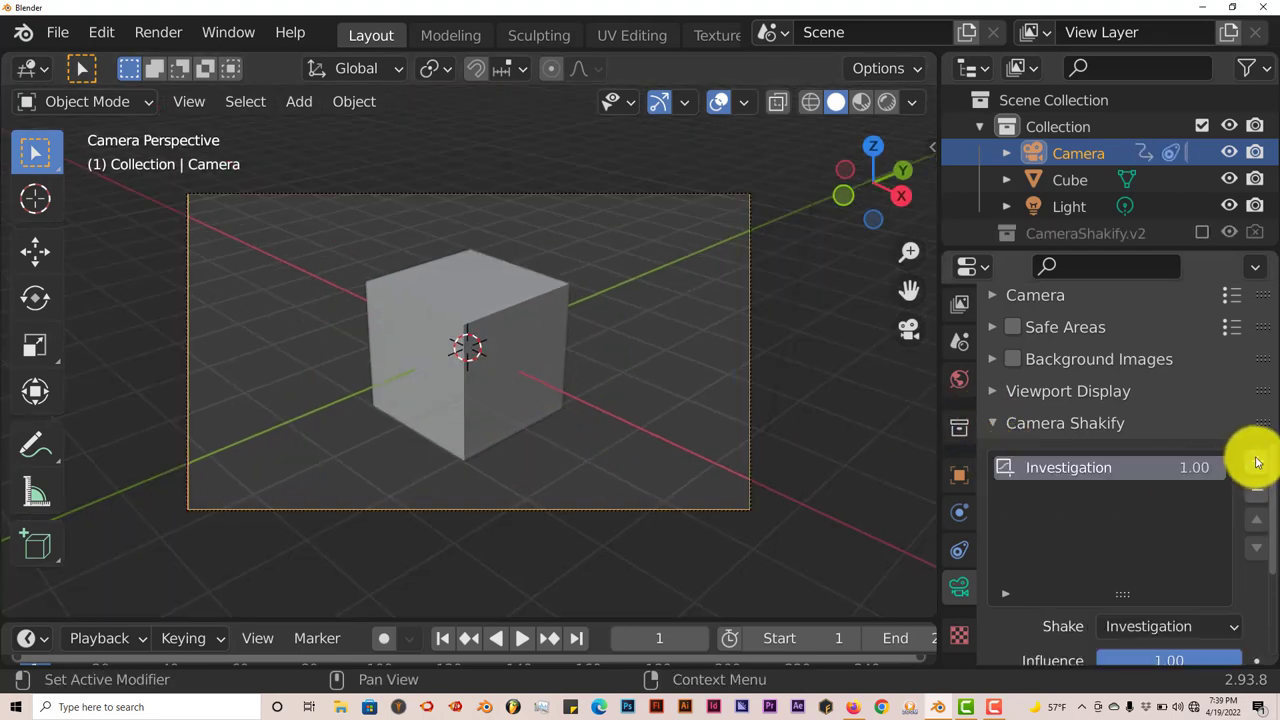
pyautogui.scroll(-3, 1085, 479)
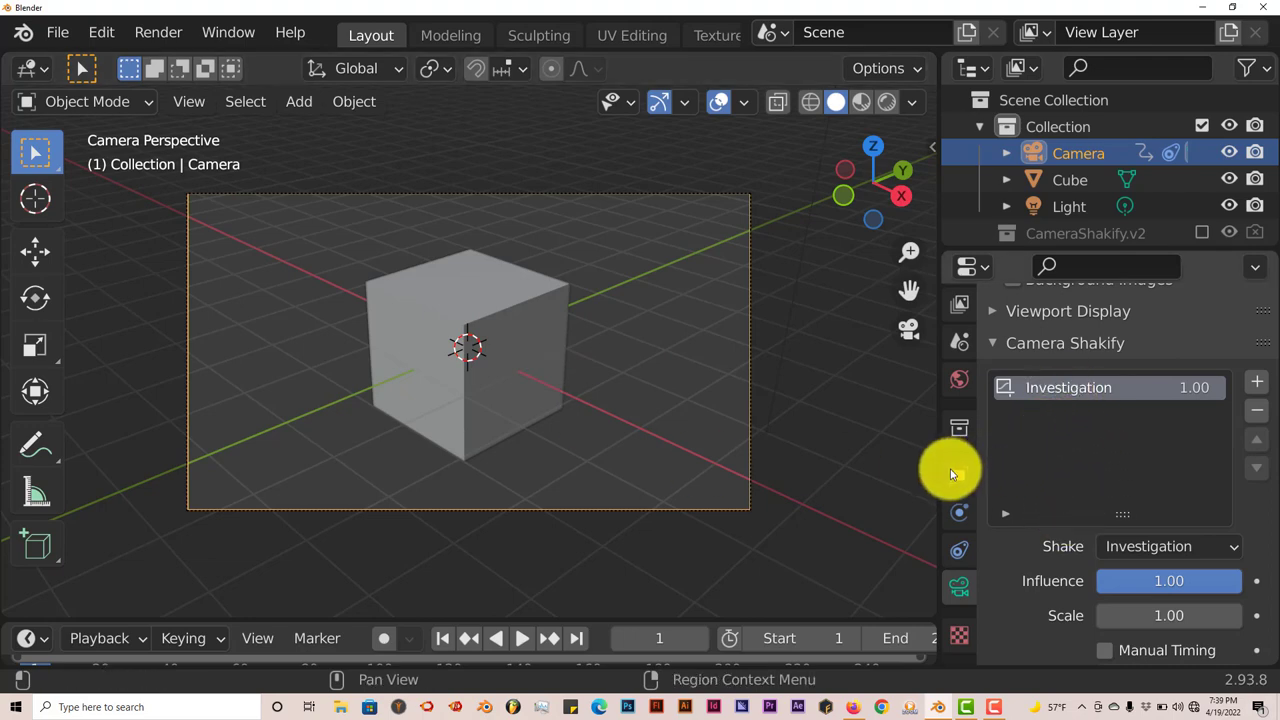
pyautogui.click(1189, 547)
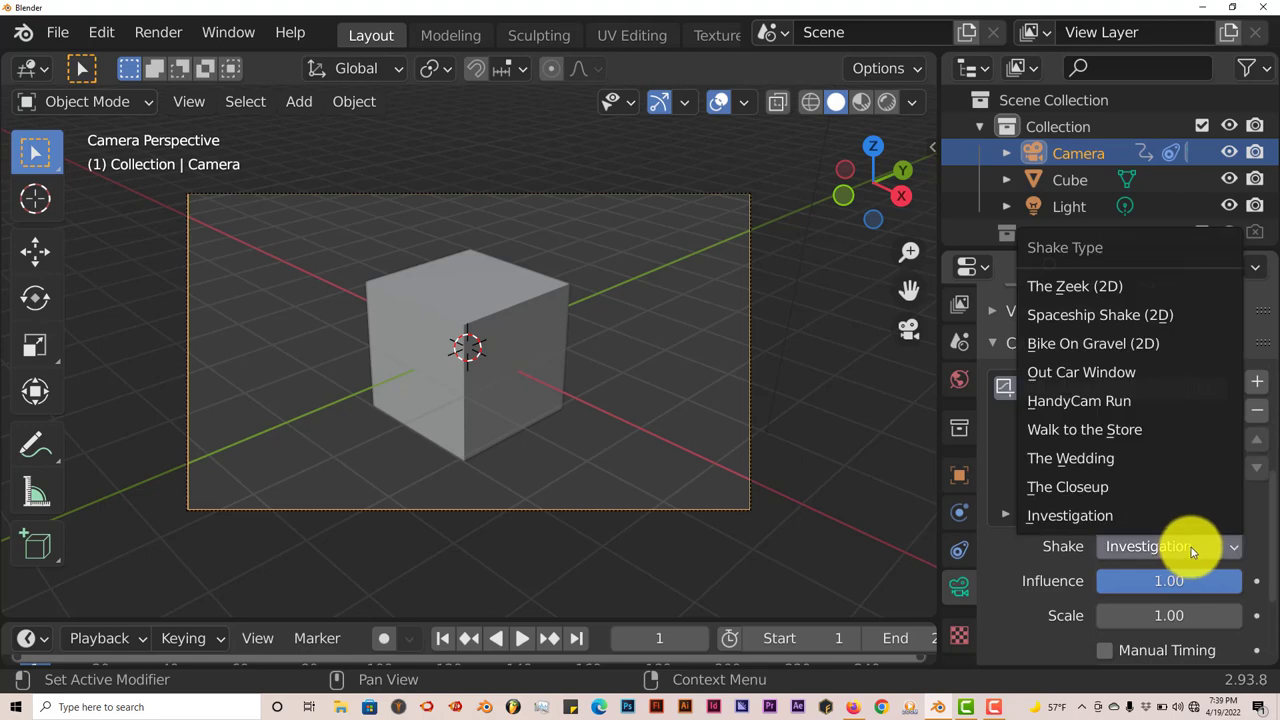
pyautogui.click(1107, 344)
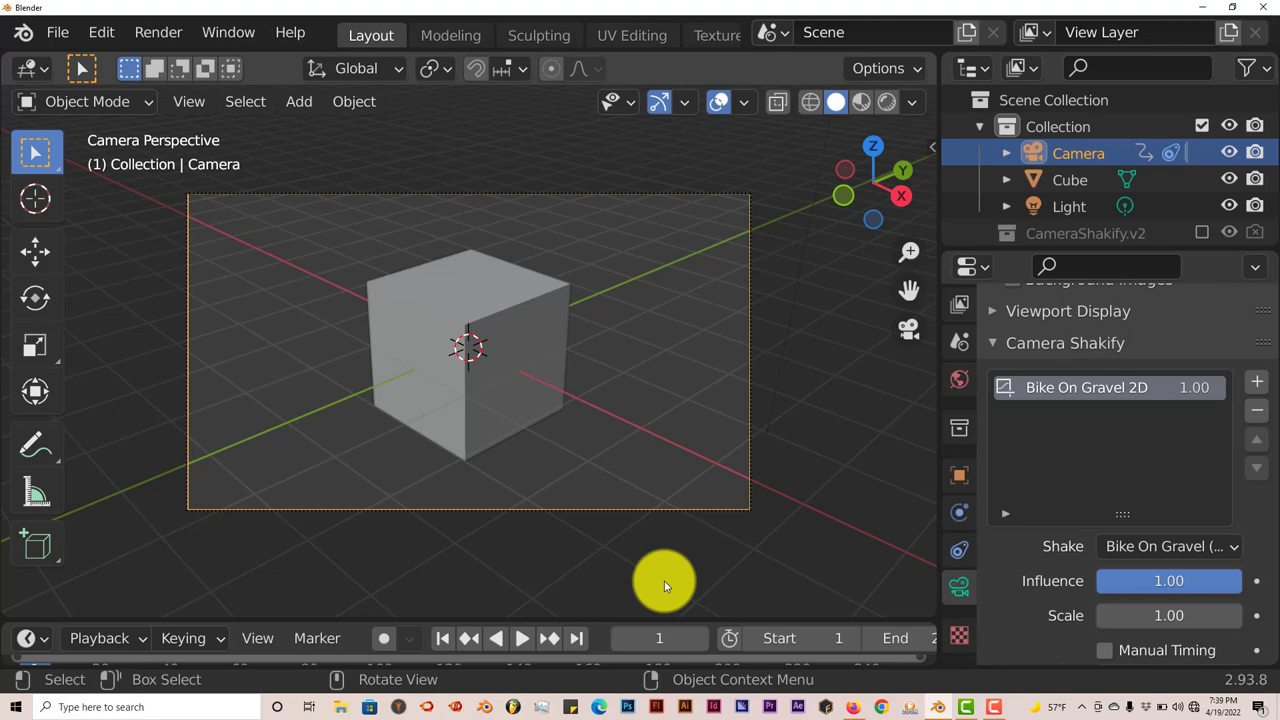
# Step: Play the animation to preview the shake, then stop and return to the start
pyautogui.click(522, 639)
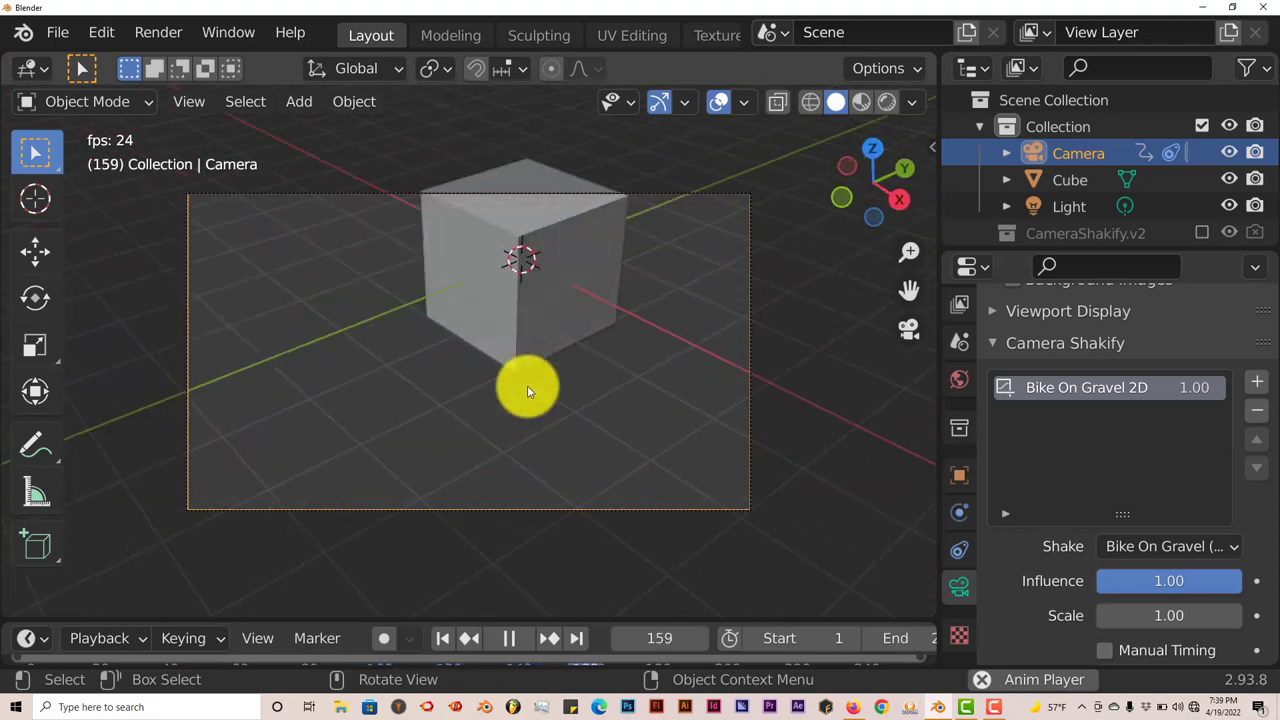
pyautogui.click(510, 638)
pyautogui.click(445, 639)
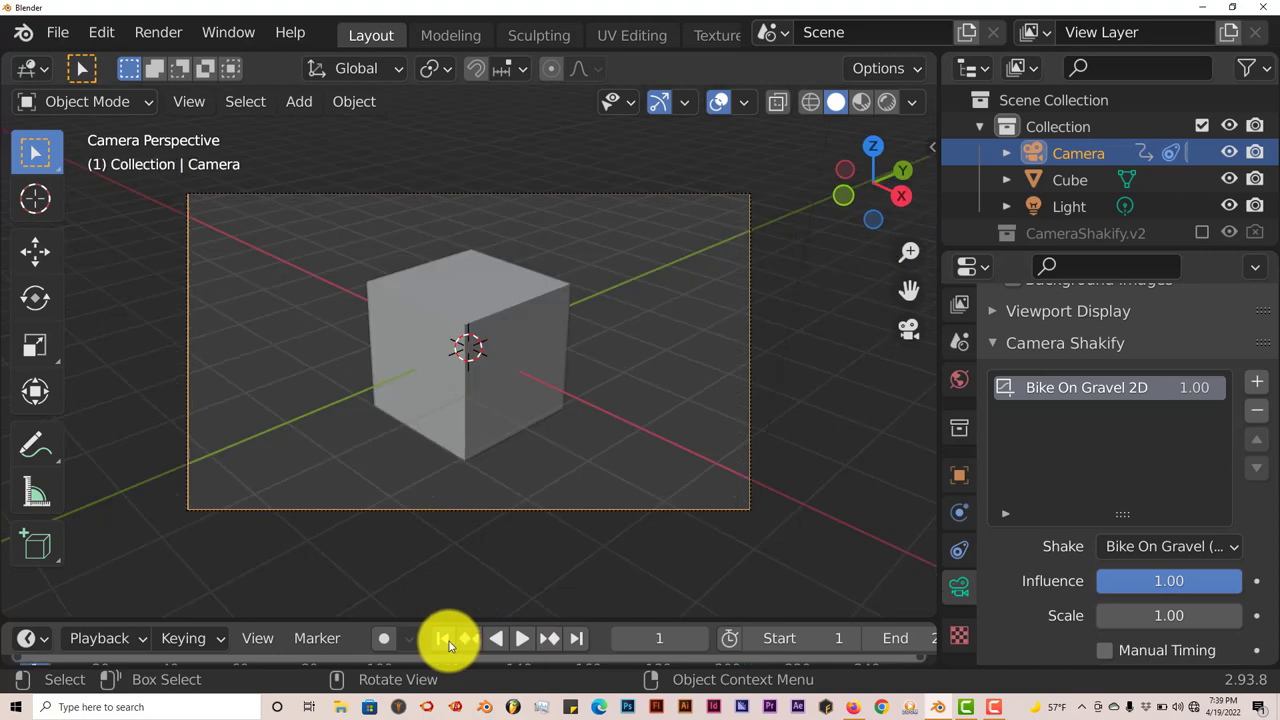
# Step: Add a second shake set to The Closeup and preview both shakes in playback
pyautogui.click(1257, 383)
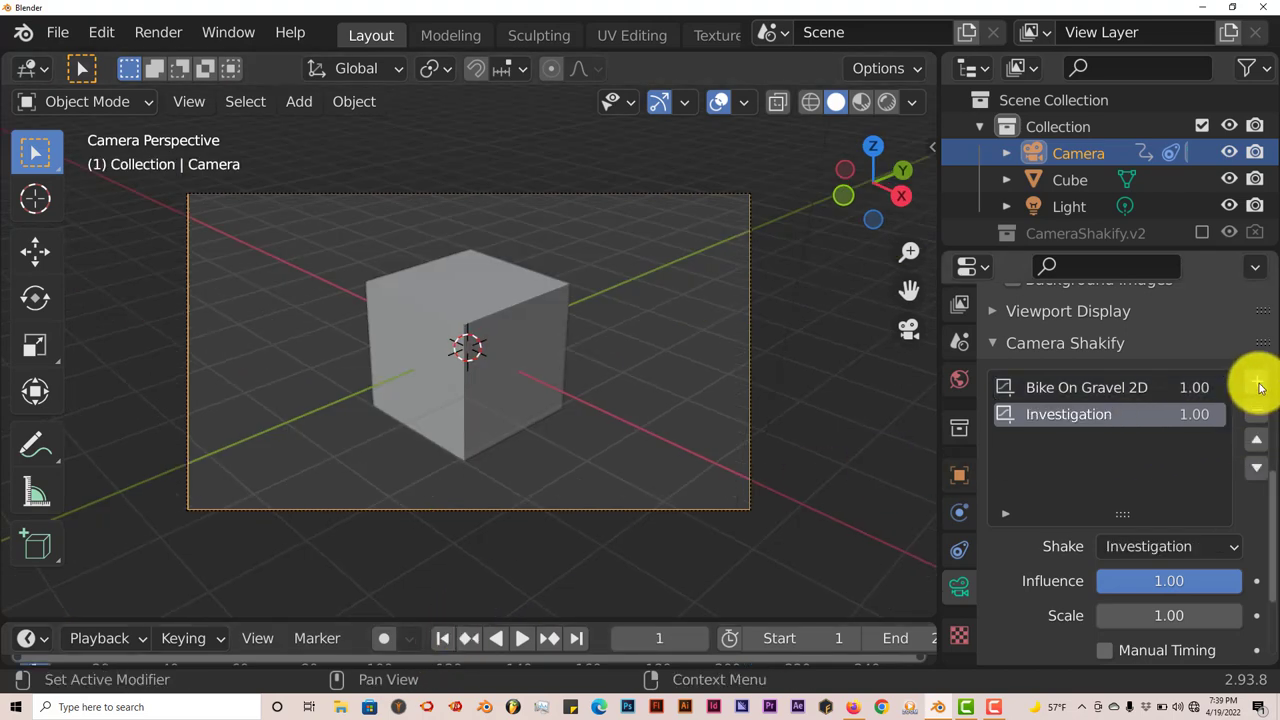
pyautogui.click(1165, 547)
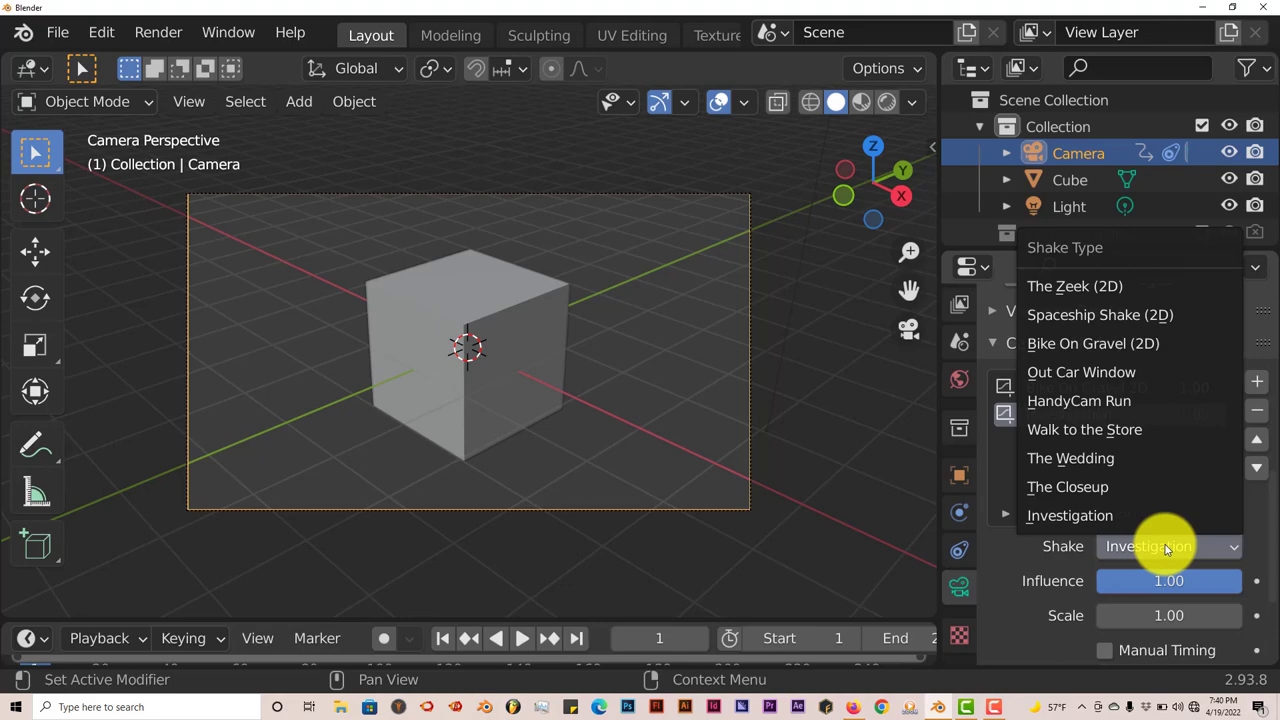
pyautogui.click(1087, 486)
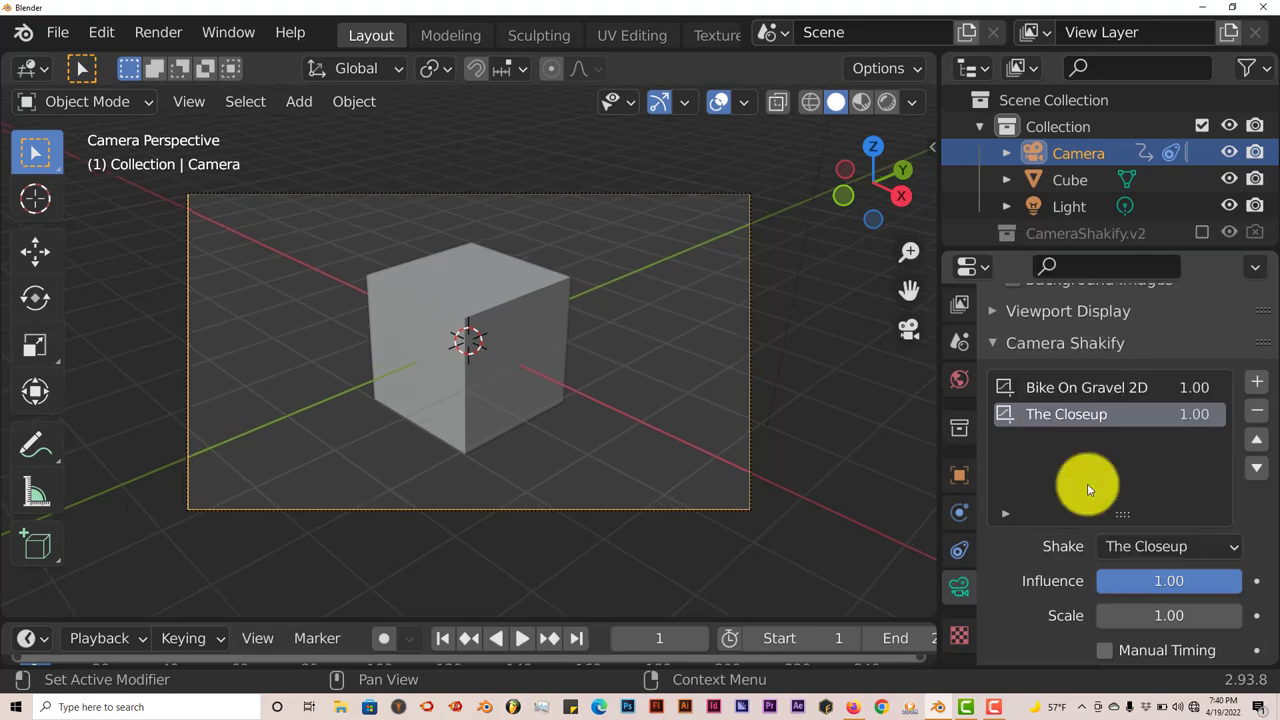
pyautogui.click(521, 639)
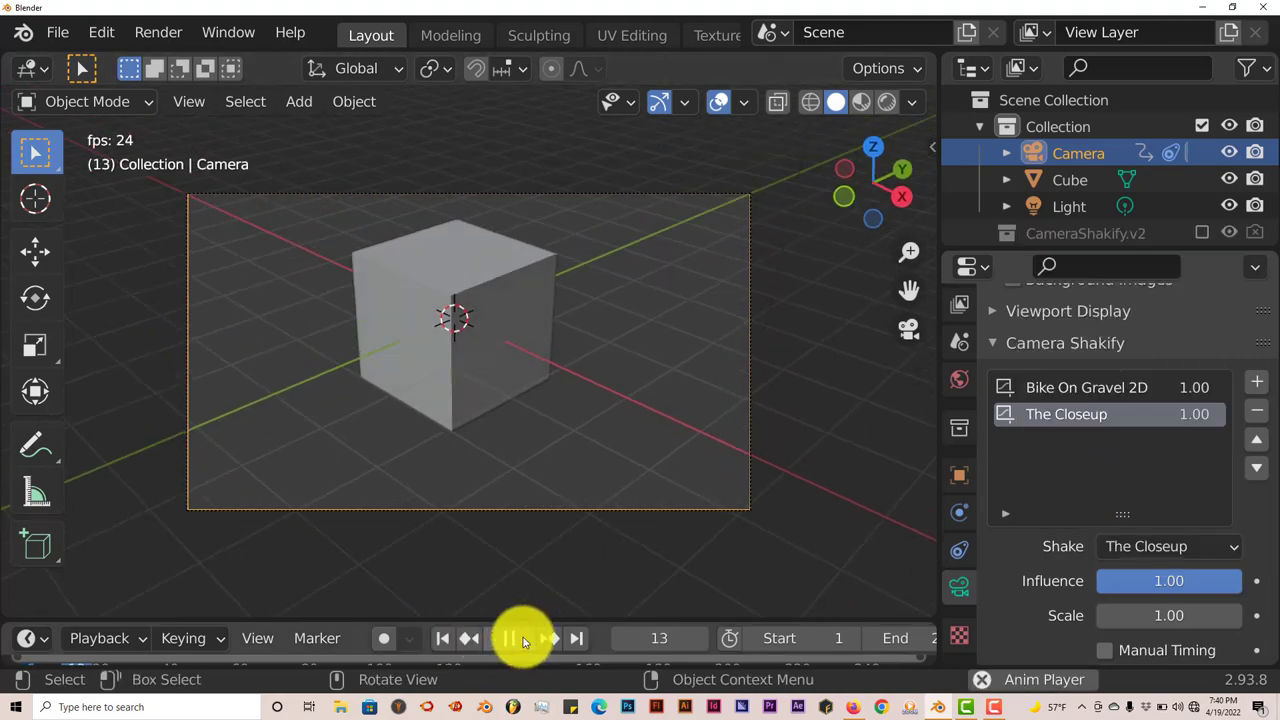
pyautogui.click(523, 637)
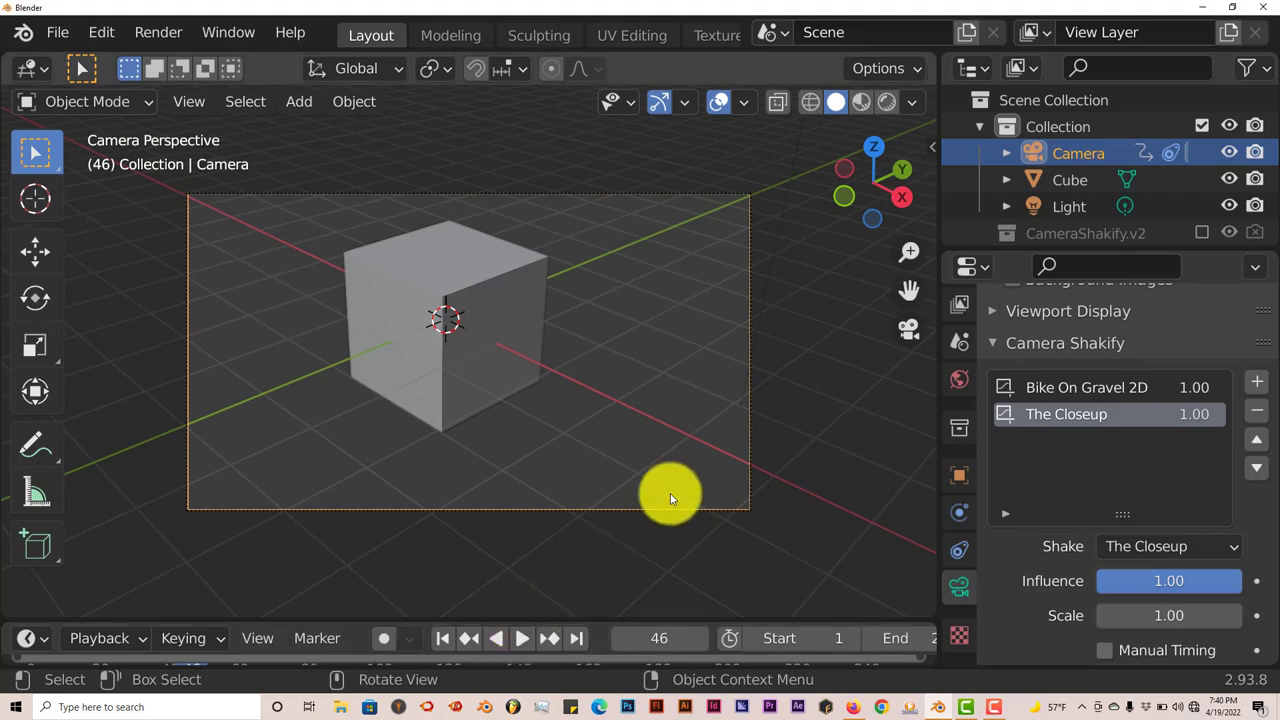
# Step: Remove the Bike On Gravel 2D shake from the Camera Shakify list
pyautogui.scroll(-1, 1086, 508)
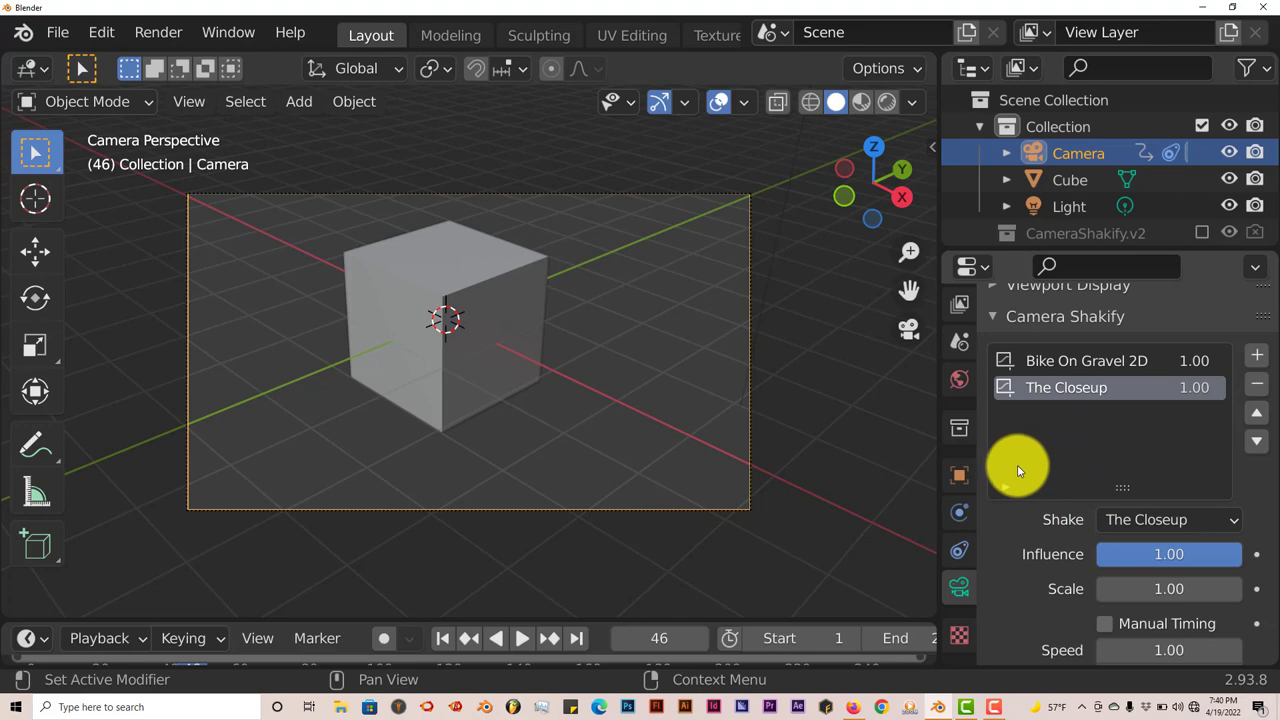
pyautogui.click(1086, 360)
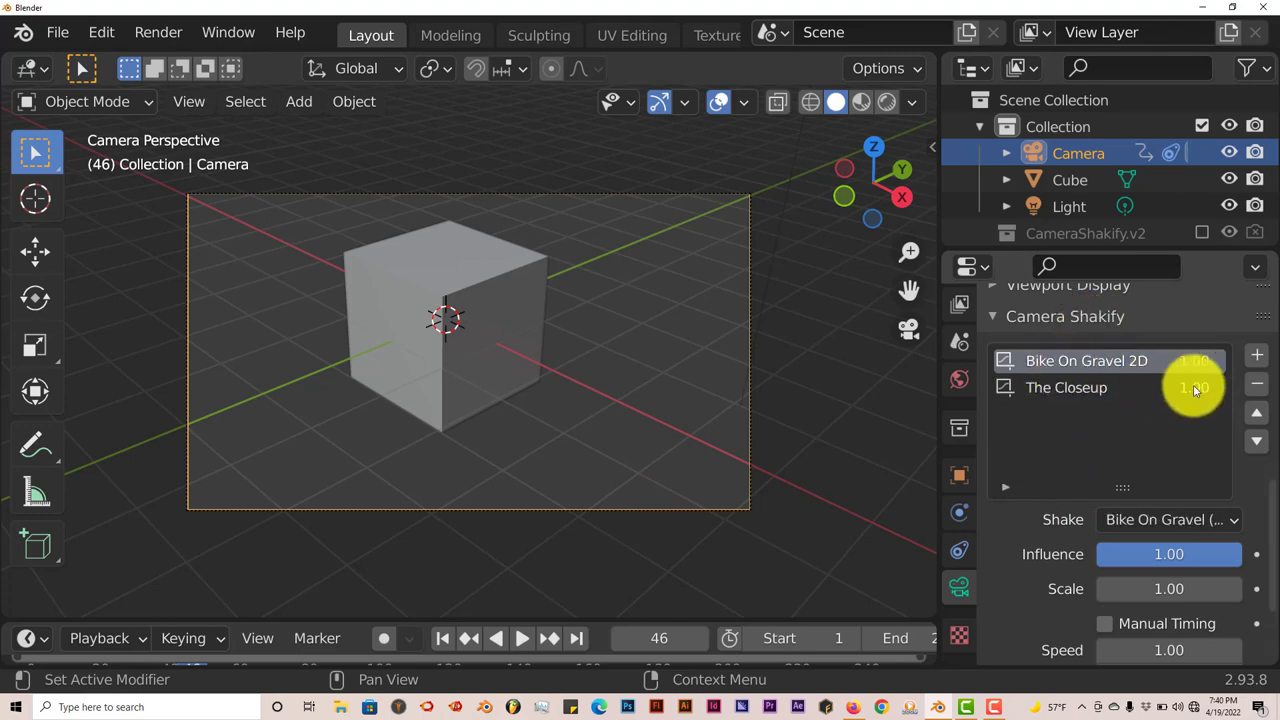
pyautogui.click(1257, 383)
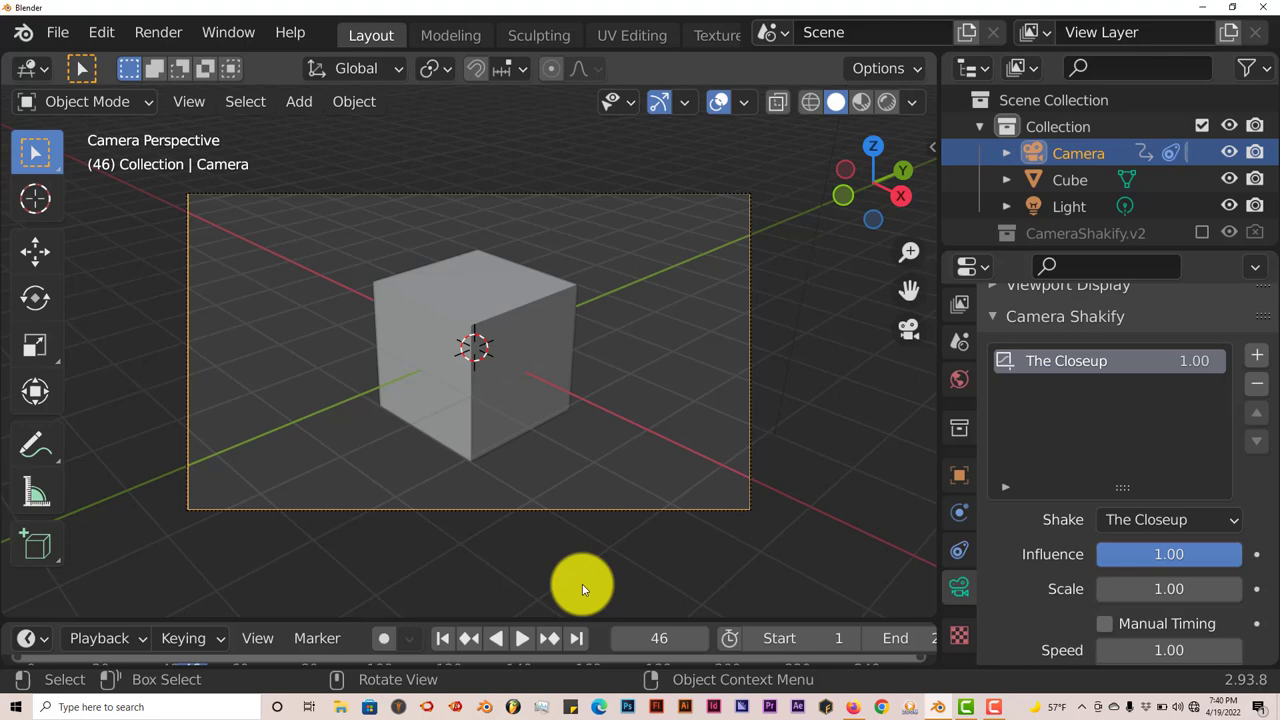
# Step: Preview The Closeup alone, enlarge the timeline, rewind to frame 1, and delete The Closeup
pyautogui.click(526, 637)
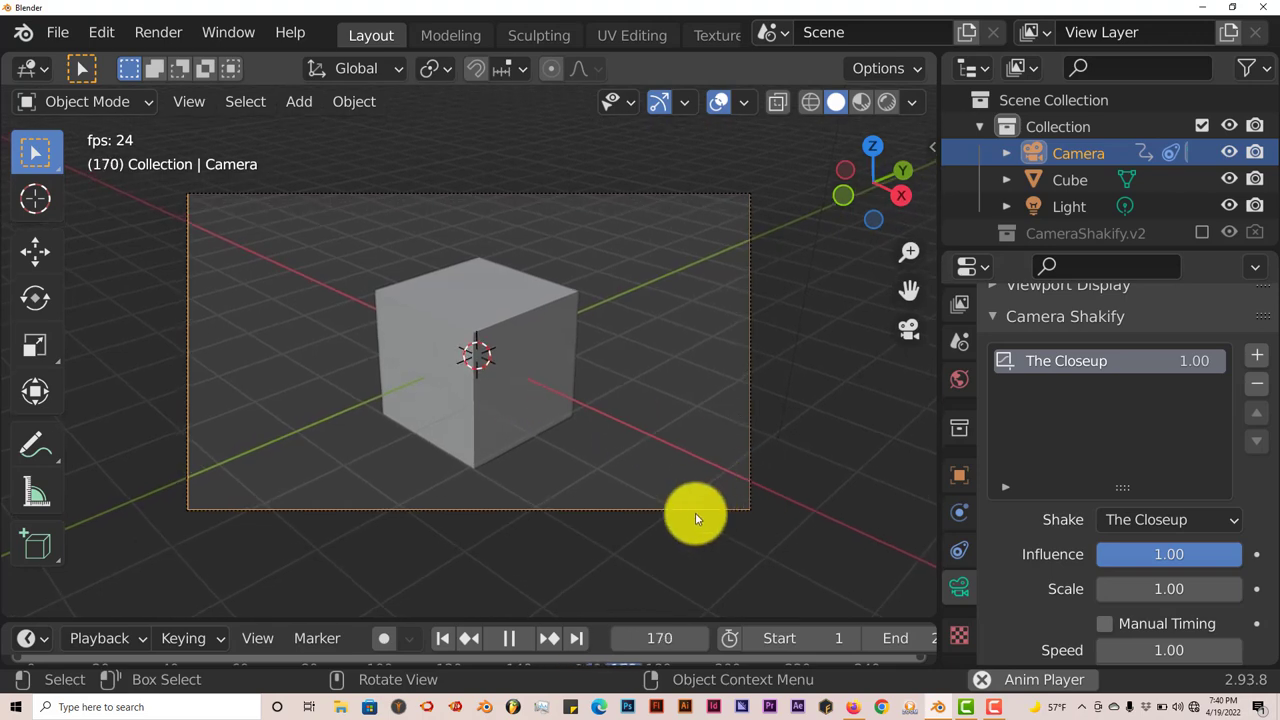
pyautogui.click(519, 640)
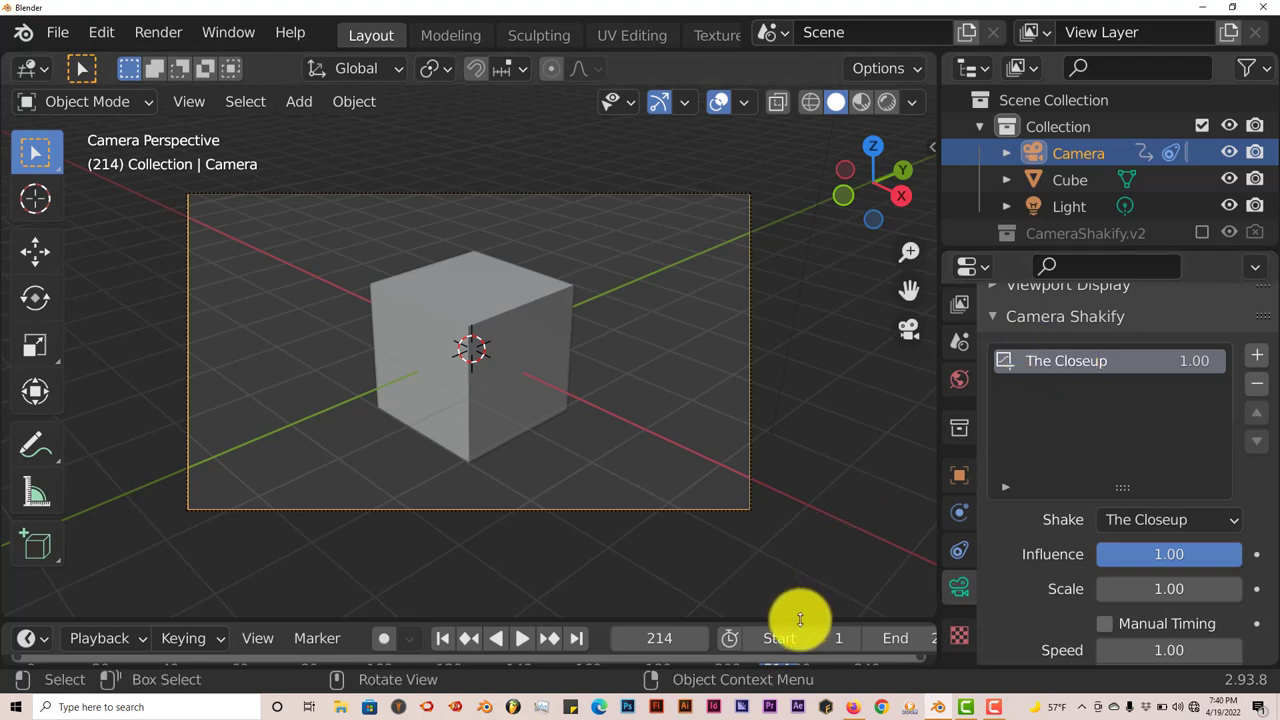
pyautogui.moveTo(800, 621); pyautogui.dragTo(791, 528)
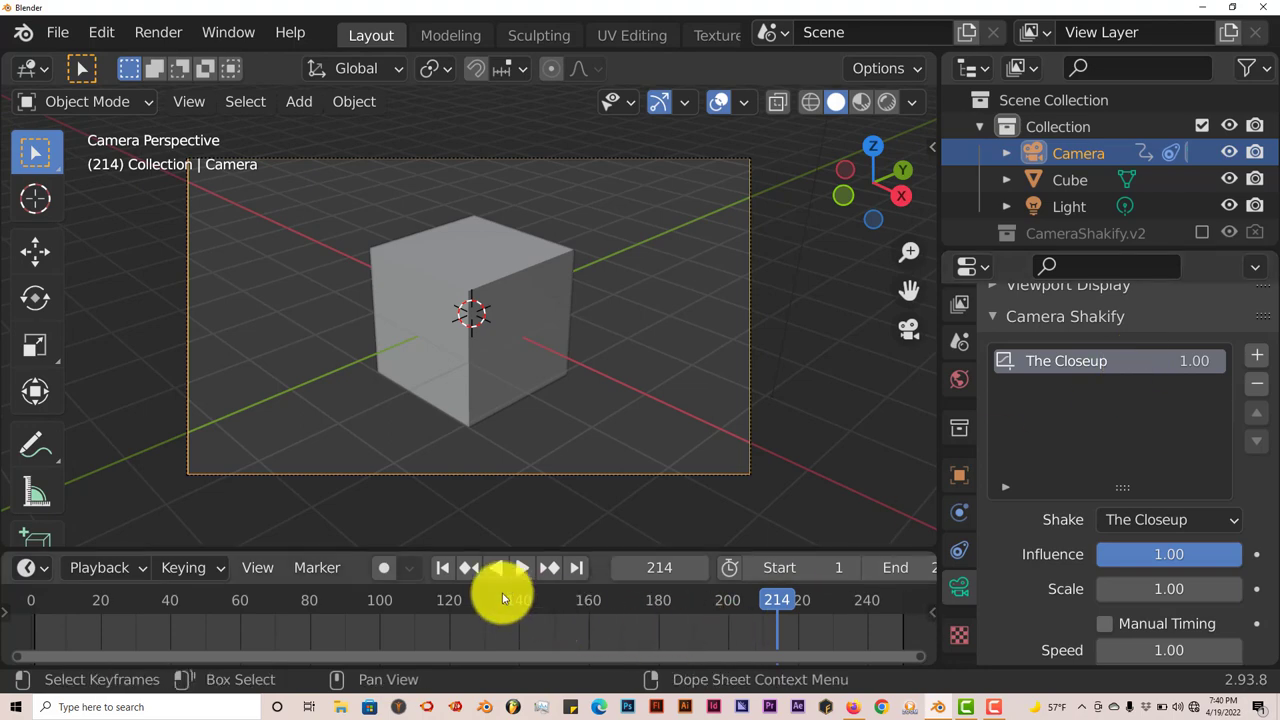
pyautogui.click(444, 567)
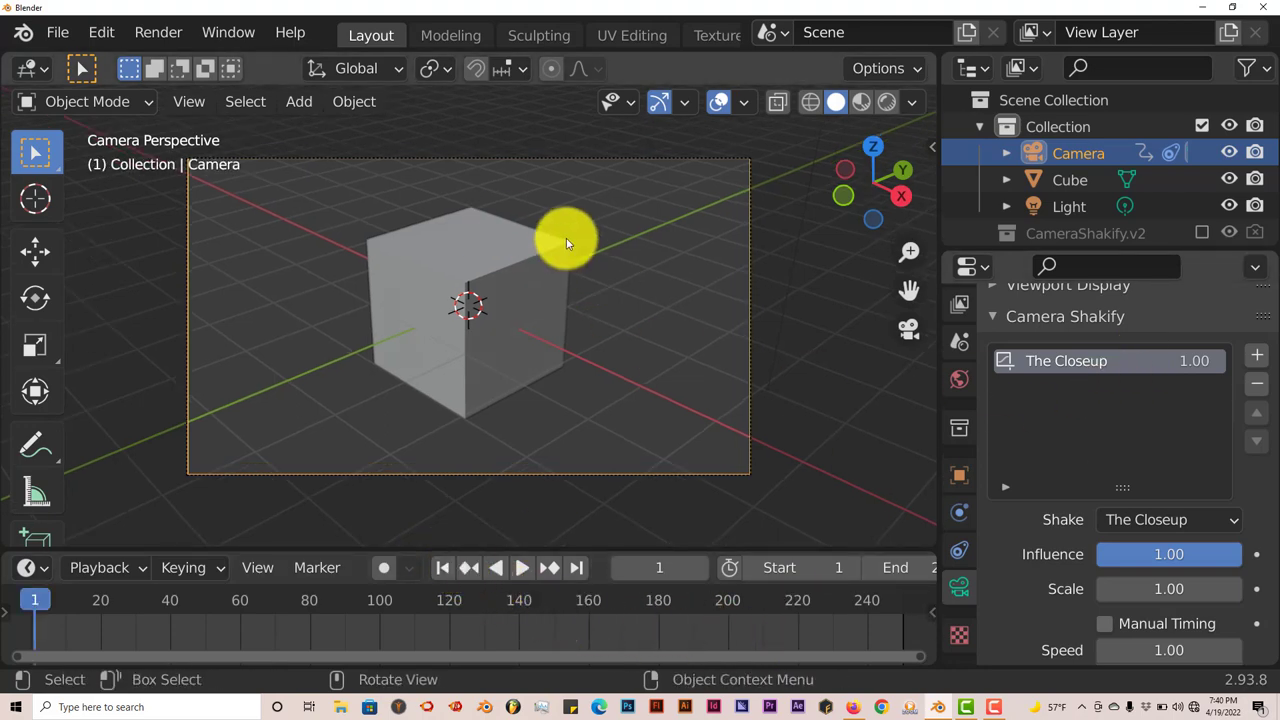
pyautogui.click(1260, 388)
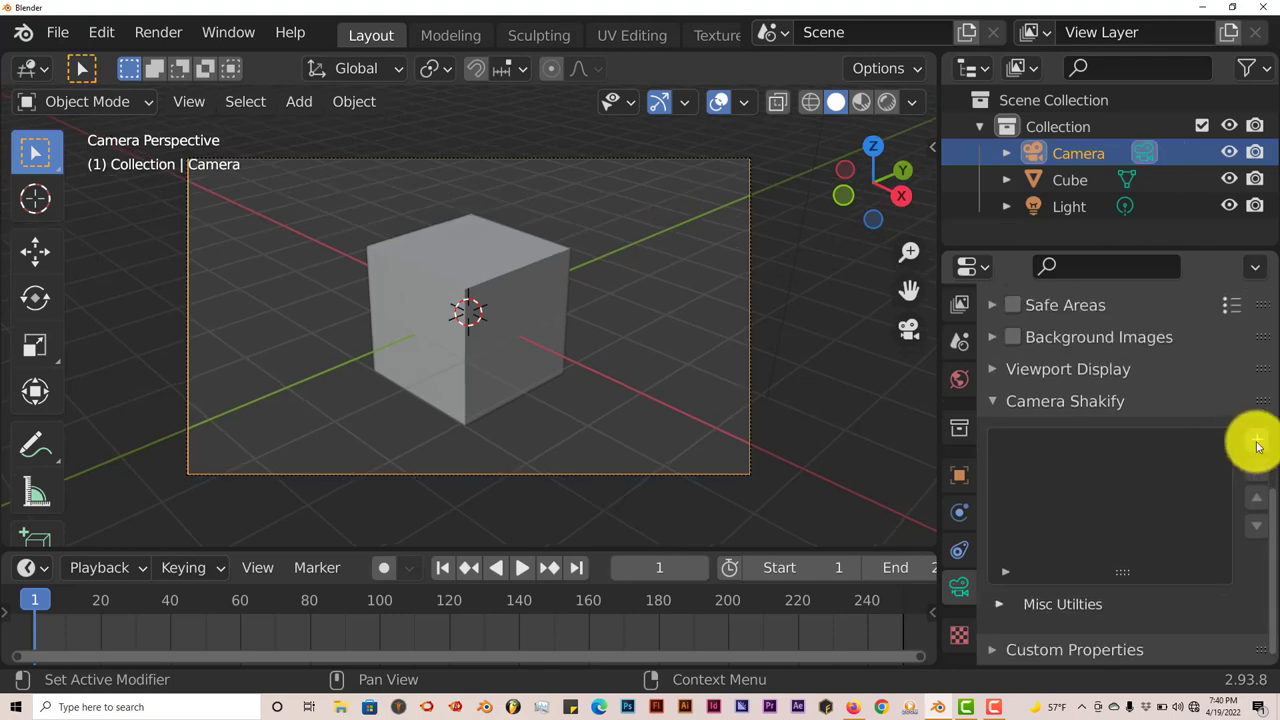
# Step: Add a Bike On Gravel (2D) shake to the camera
pyautogui.click(1258, 443)
pyautogui.click(1157, 606)
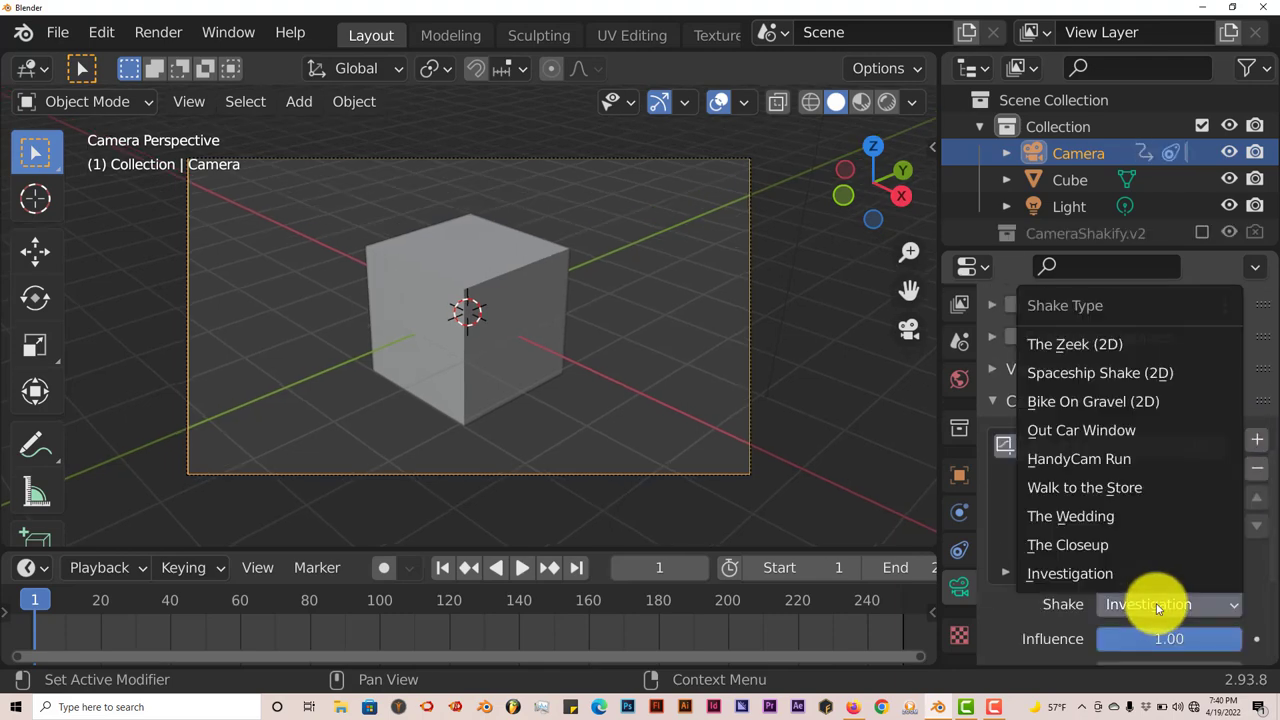
pyautogui.click(1137, 404)
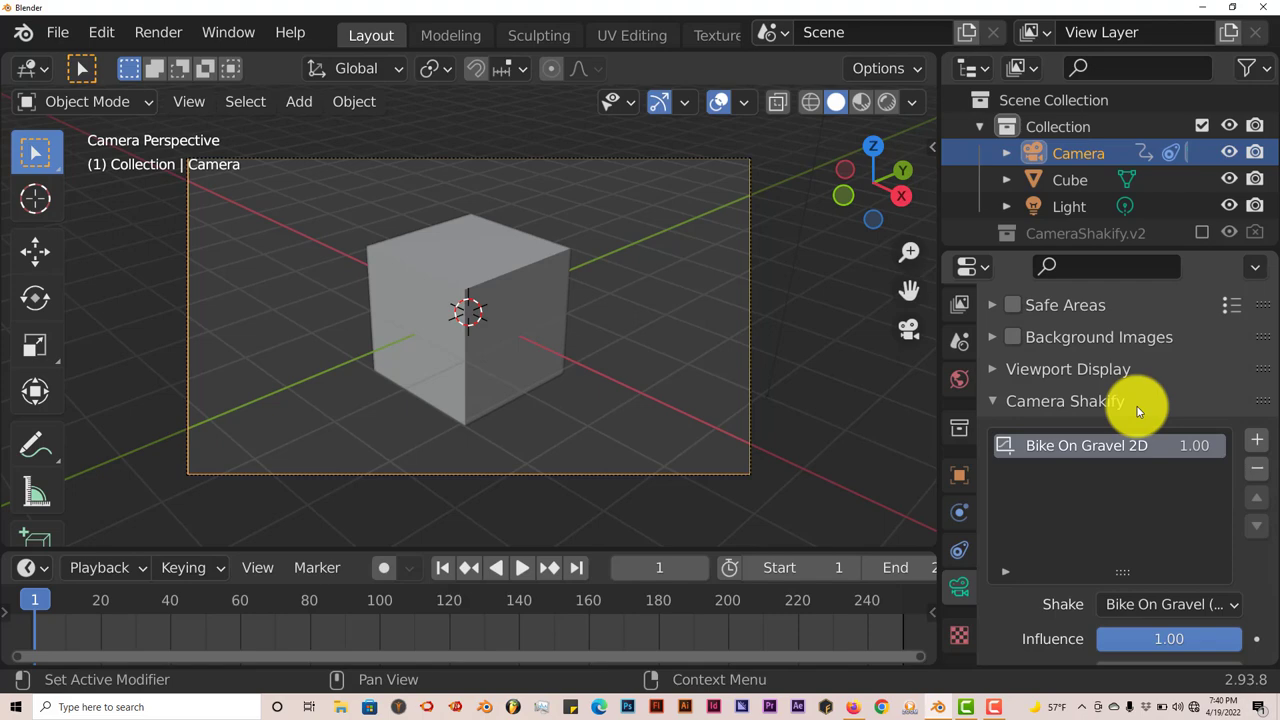
pyautogui.scroll(-2, 1151, 451)
# Step: Add a second shake on top and set it to The Closeup
pyautogui.click(1255, 386)
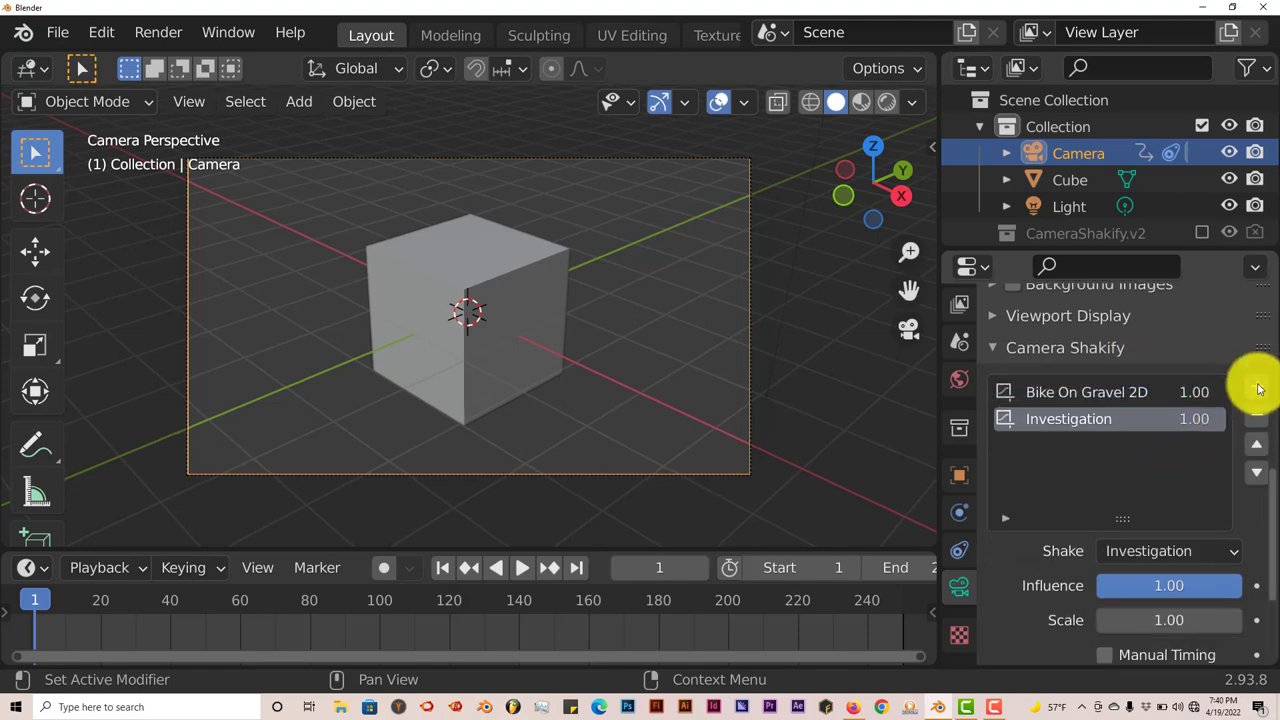
pyautogui.click(1159, 551)
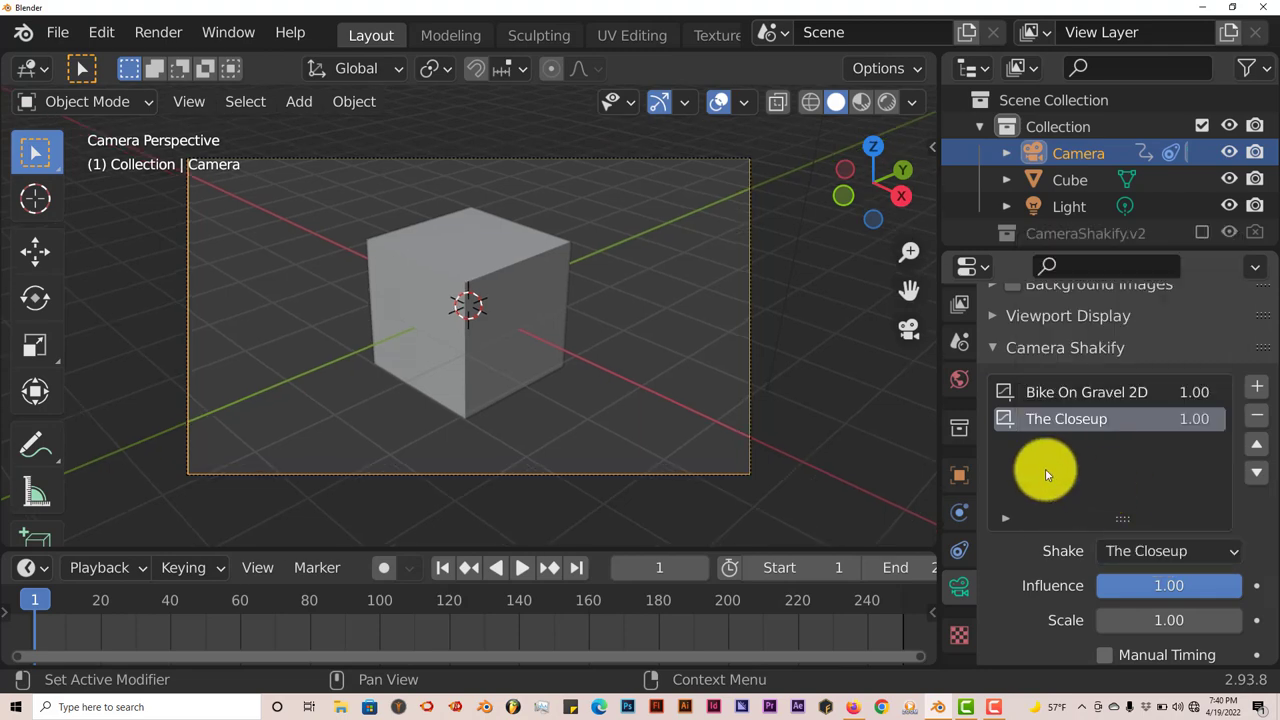
pyautogui.scroll(-1, 620, 386)
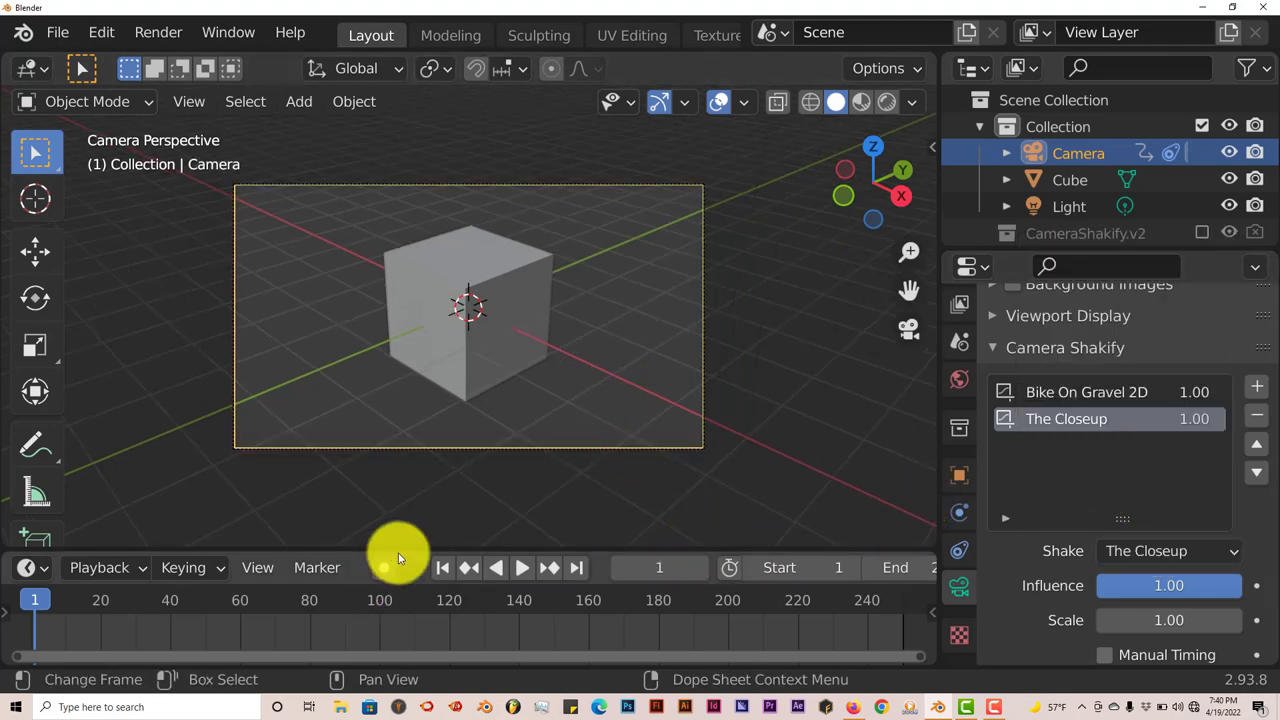
pyautogui.scroll(-4, 1180, 565)
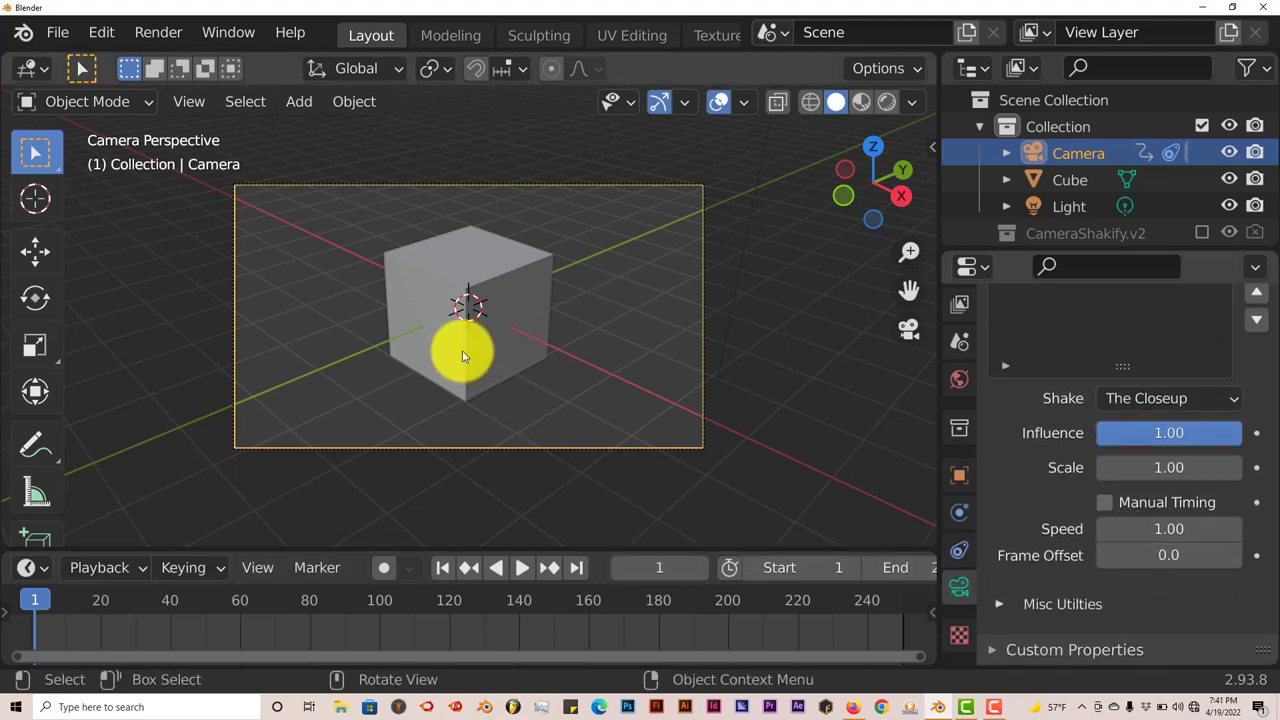
pyautogui.scroll(4, 1040, 350)
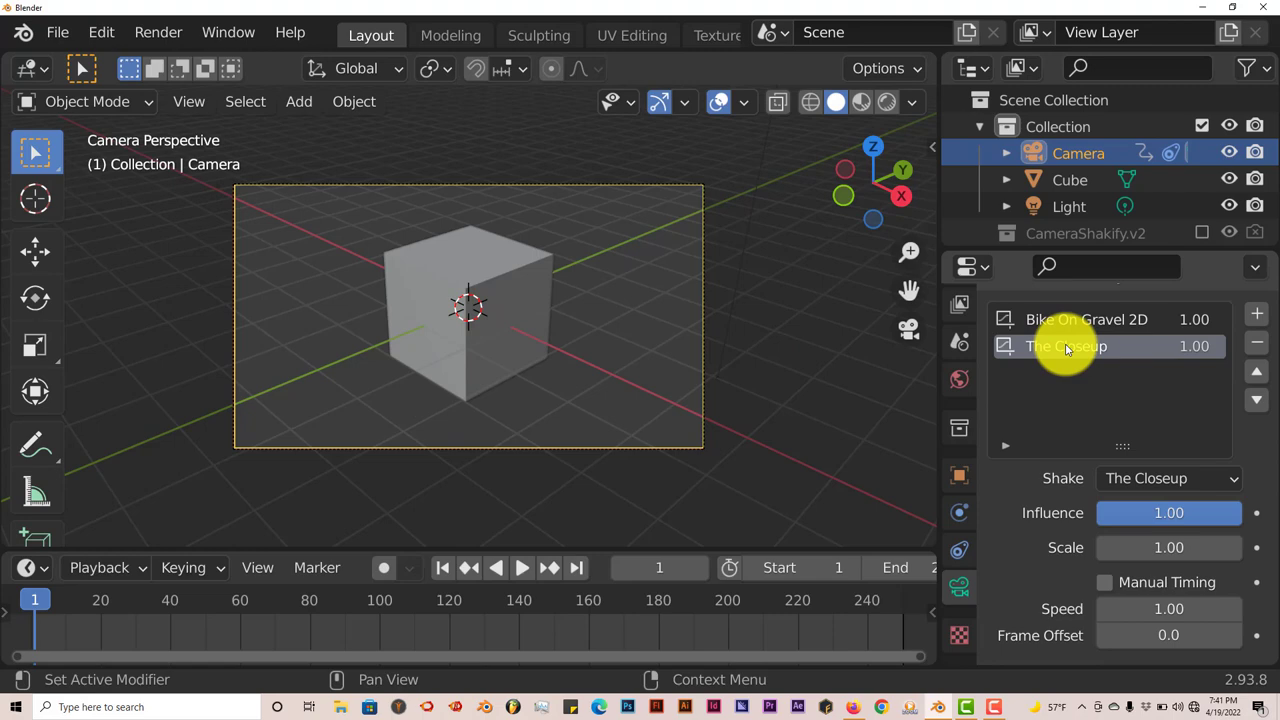
pyautogui.click(1064, 320)
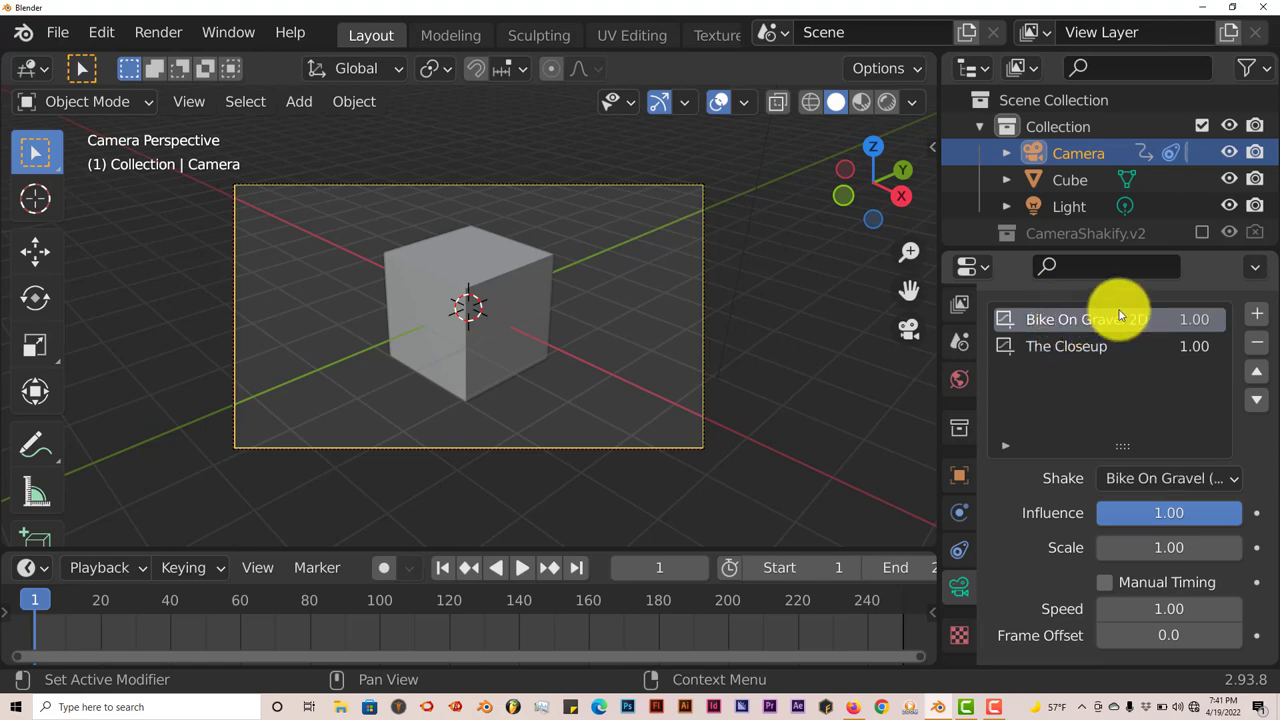
pyautogui.click(1052, 346)
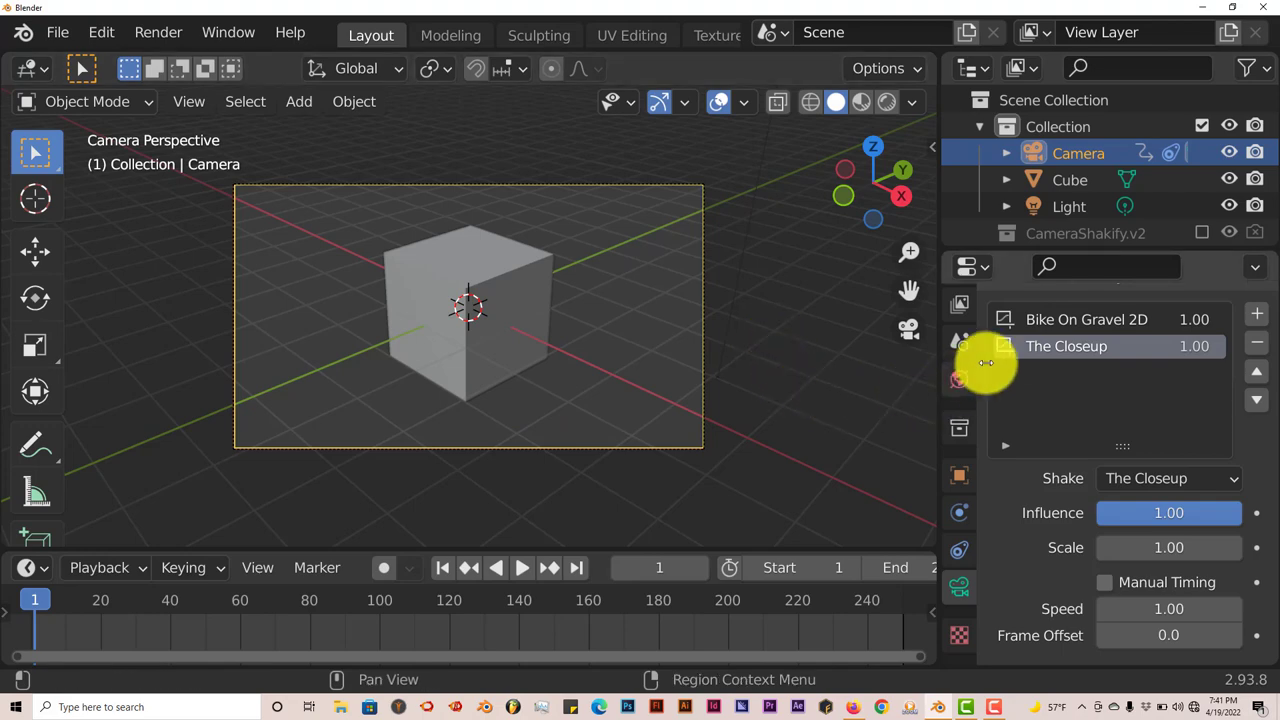
# Step: Enable Manual Timing on Bike On Gravel 2D, keyframe it and Time 0.0 at frame 1, then go to frame 60
pyautogui.click(1039, 319)
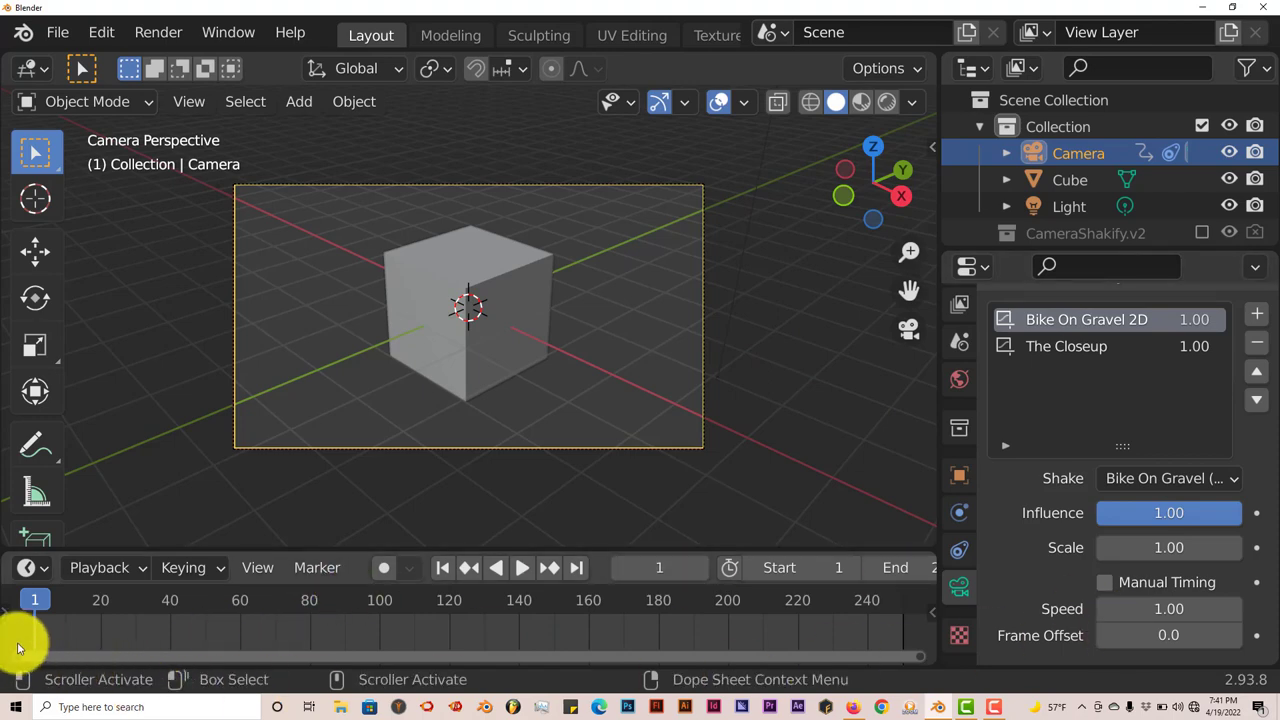
pyautogui.scroll(-2, 1176, 541)
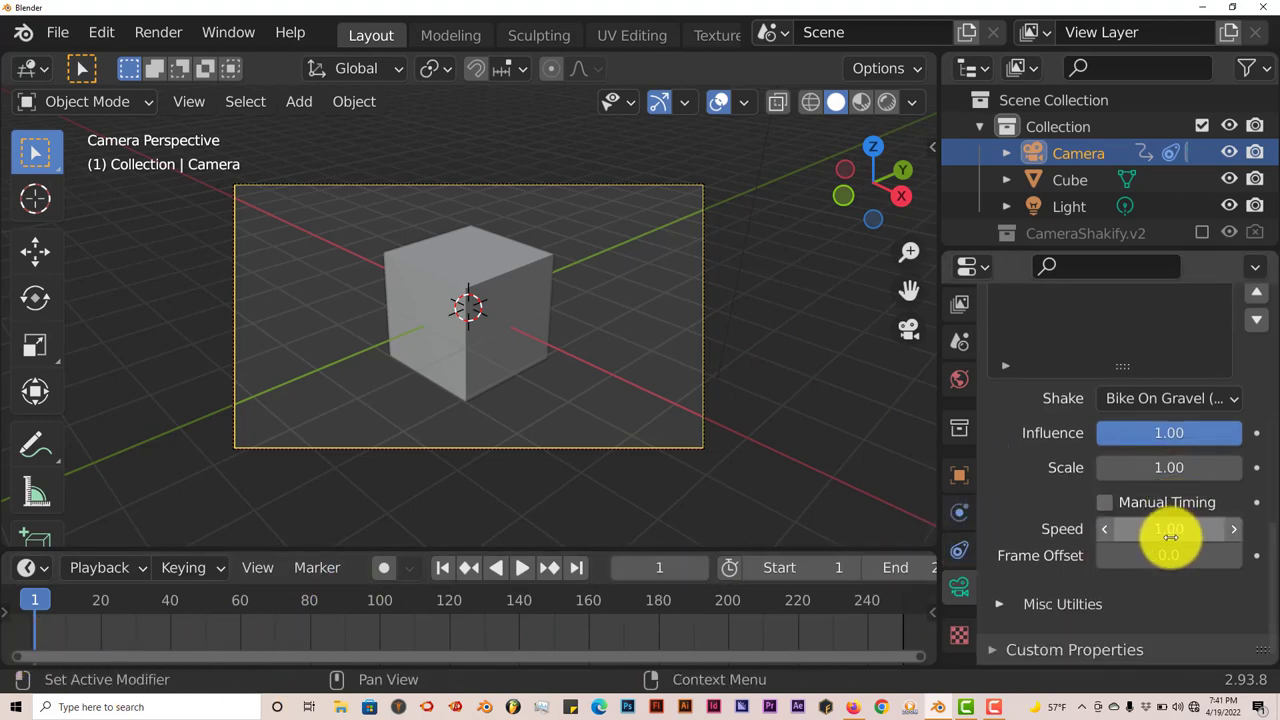
pyautogui.click(1102, 505)
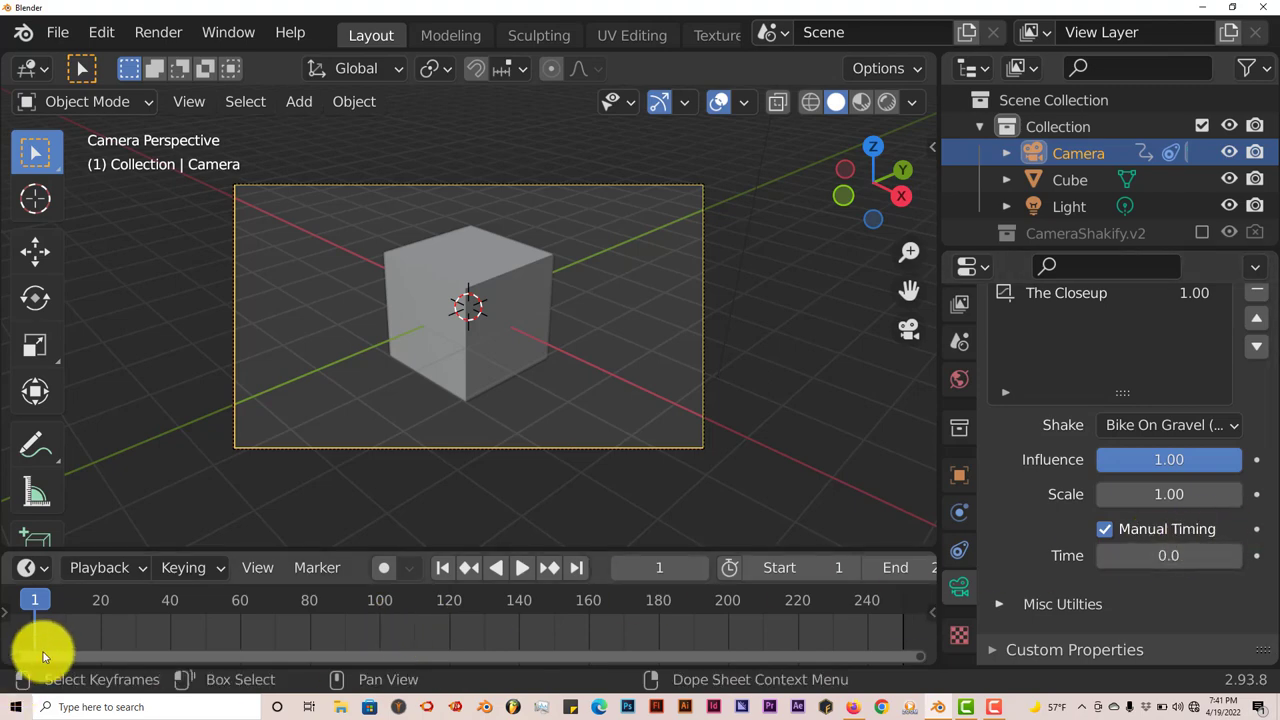
pyautogui.click(1255, 531)
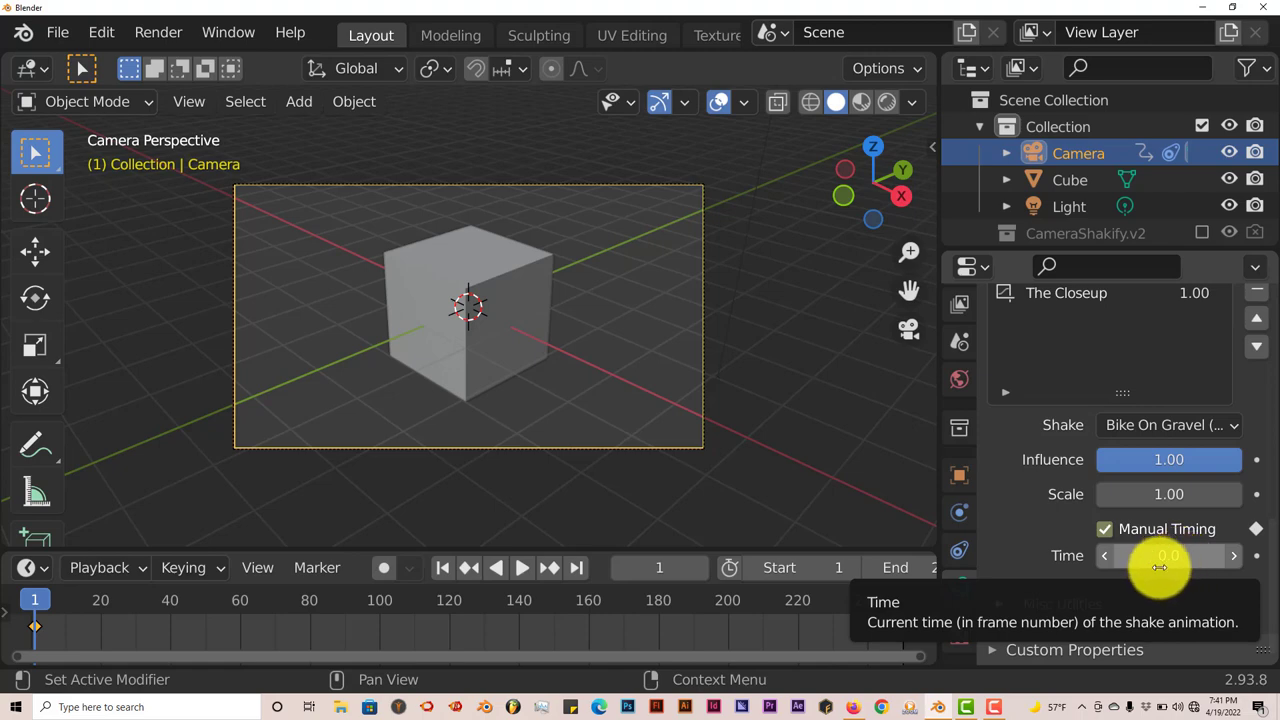
pyautogui.click(1256, 555)
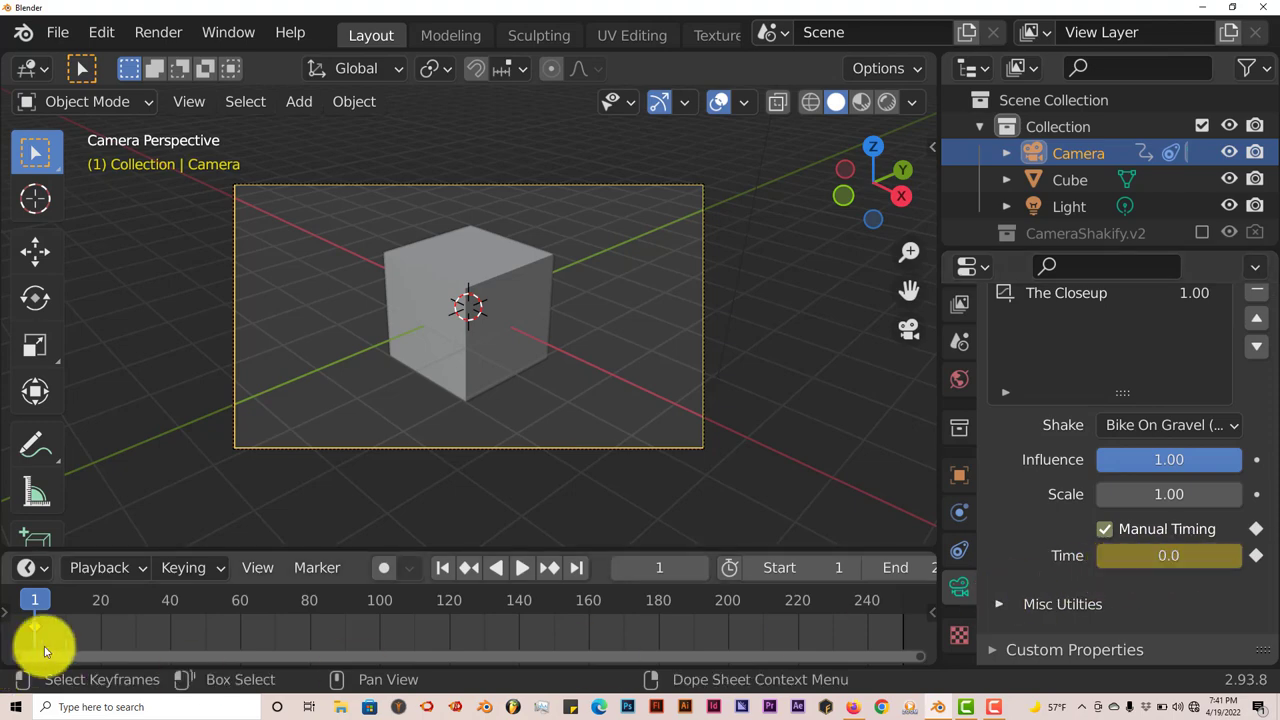
pyautogui.click(243, 603)
pyautogui.moveTo(243, 603); pyautogui.dragTo(239, 600)
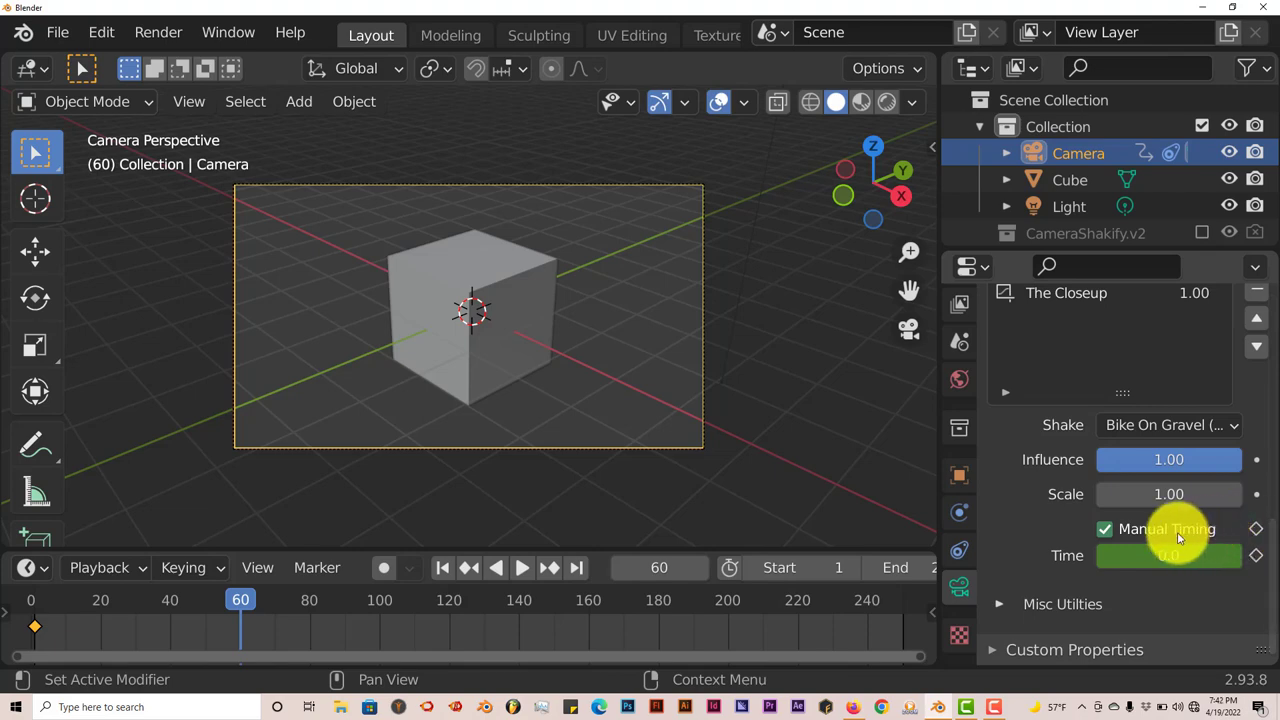
# Step: At frame 60, keyframe Manual Timing and Bike On Gravel's Time of 50.0, then go to frame 80
pyautogui.click(1256, 529)
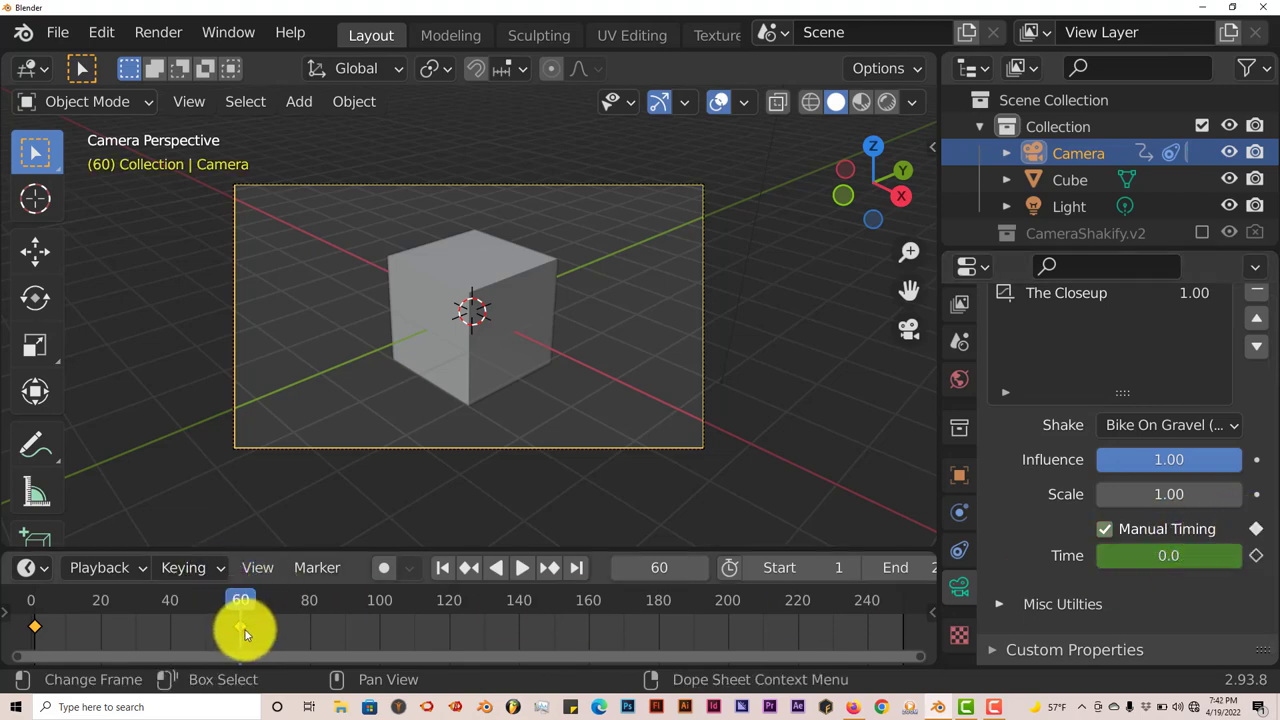
pyautogui.click(1173, 558)
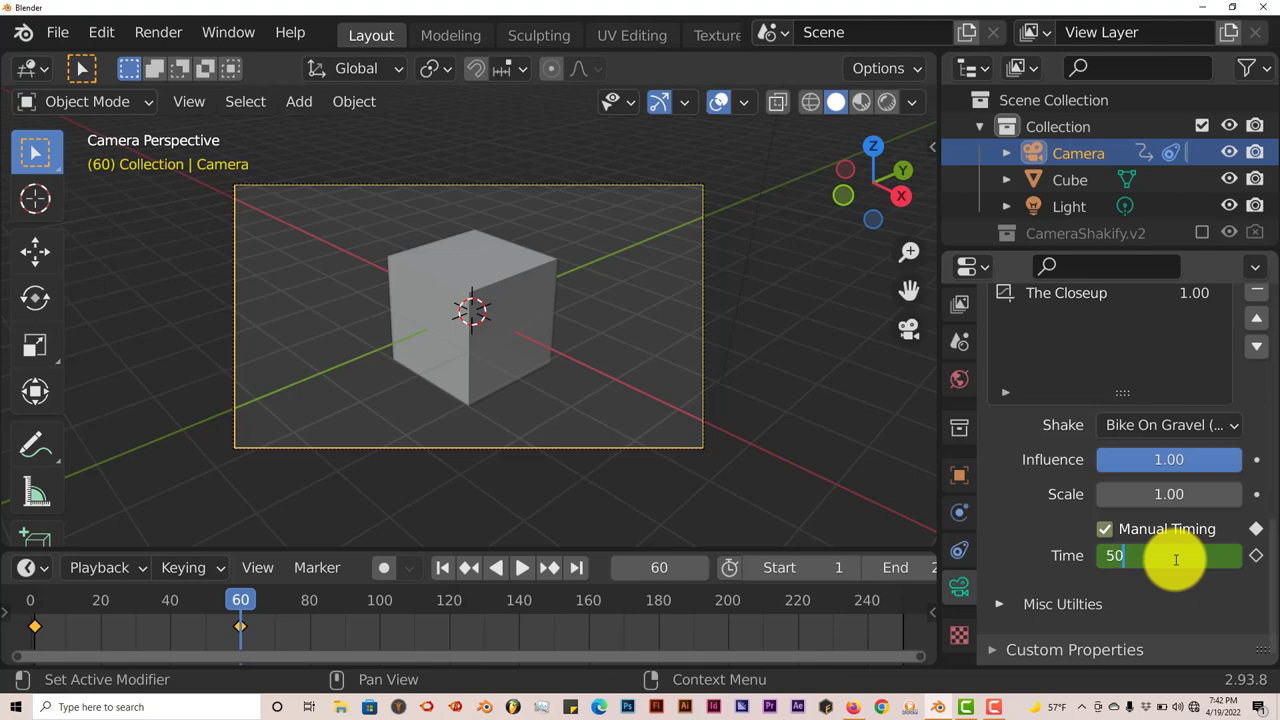
pyautogui.press('Return')
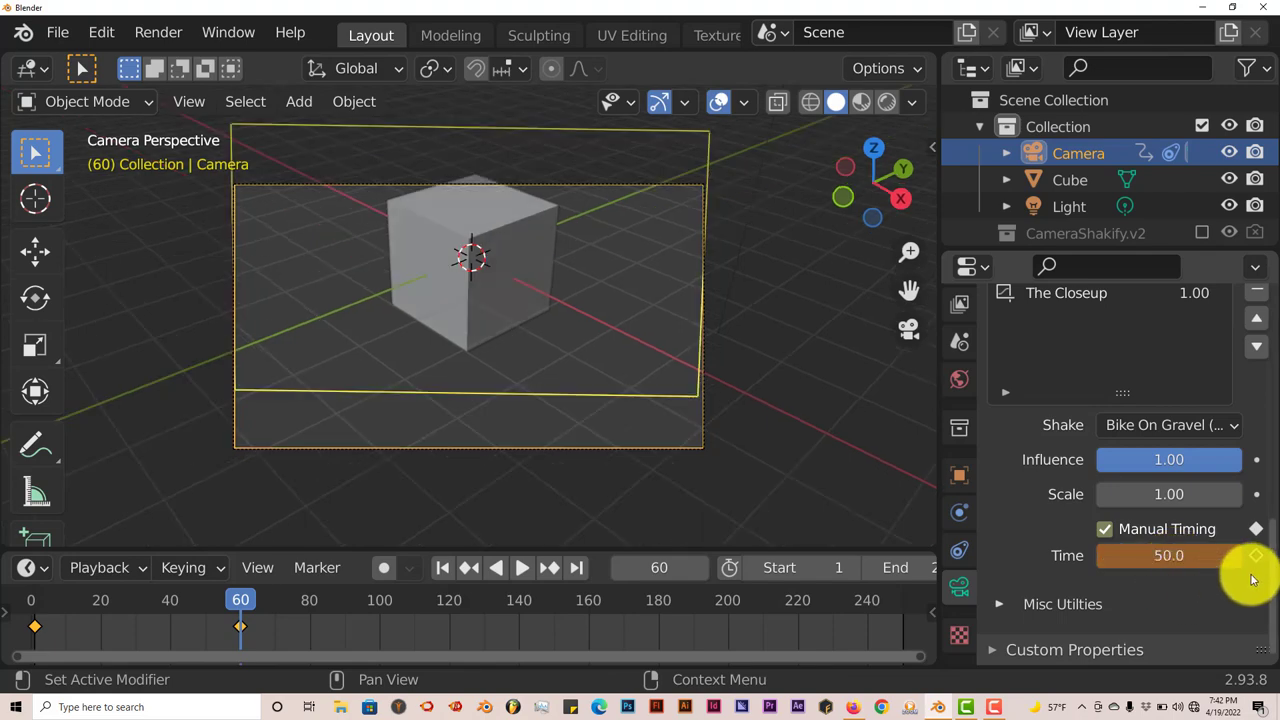
pyautogui.click(1256, 556)
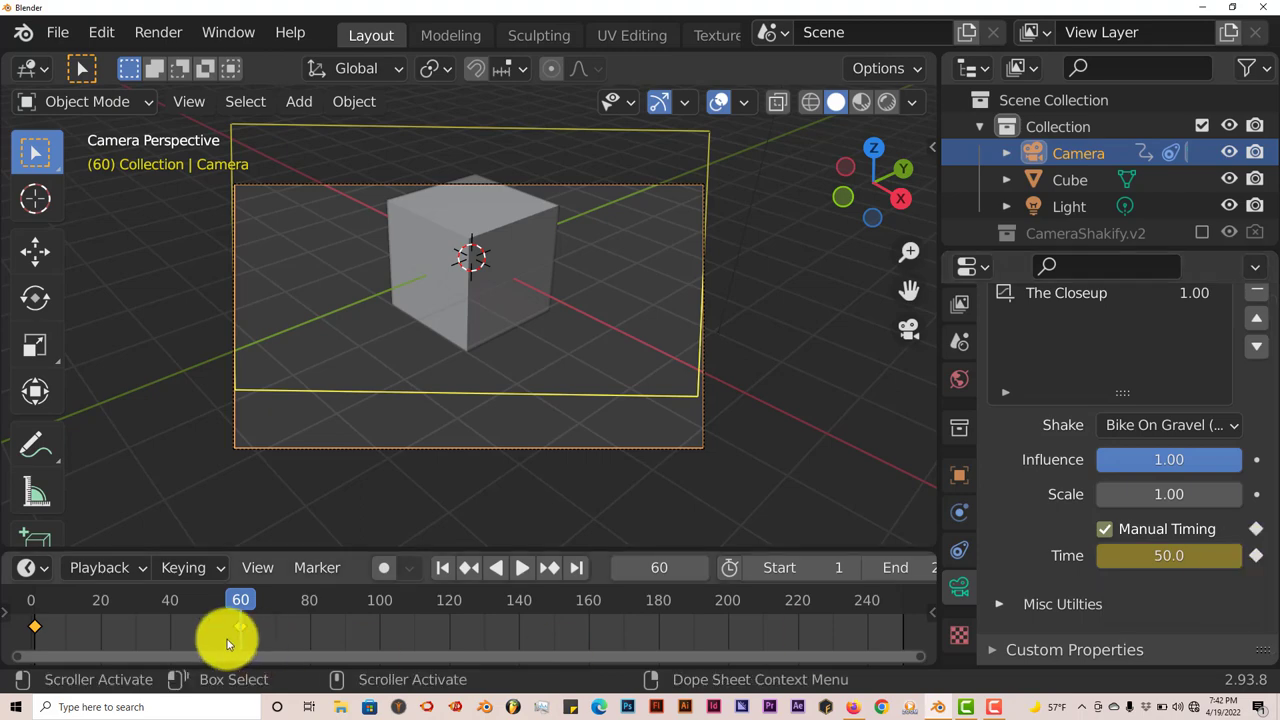
pyautogui.click(307, 603)
pyautogui.moveTo(307, 603); pyautogui.dragTo(309, 603)
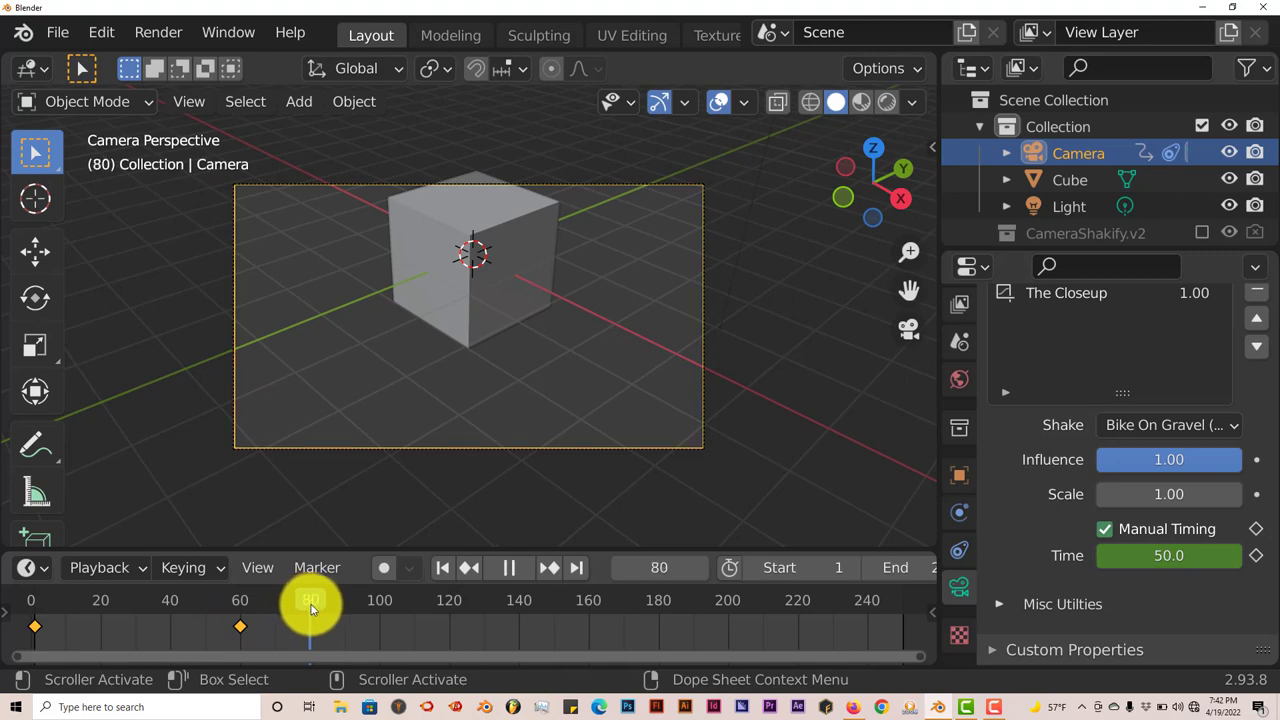
# Step: Enable Manual Timing on The Closeup and keyframe it with Time 0.0 at frame 80
pyautogui.scroll(2, 1034, 383)
pyautogui.click(1022, 378)
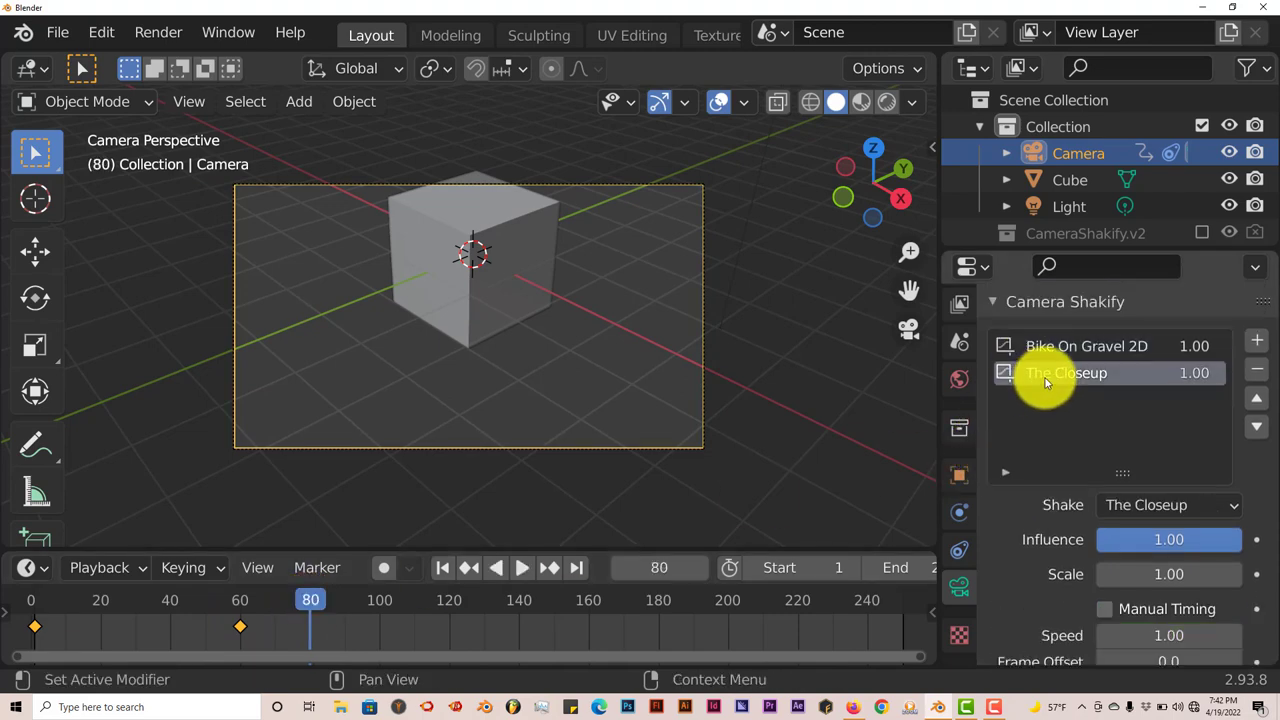
pyautogui.scroll(-3, 1141, 536)
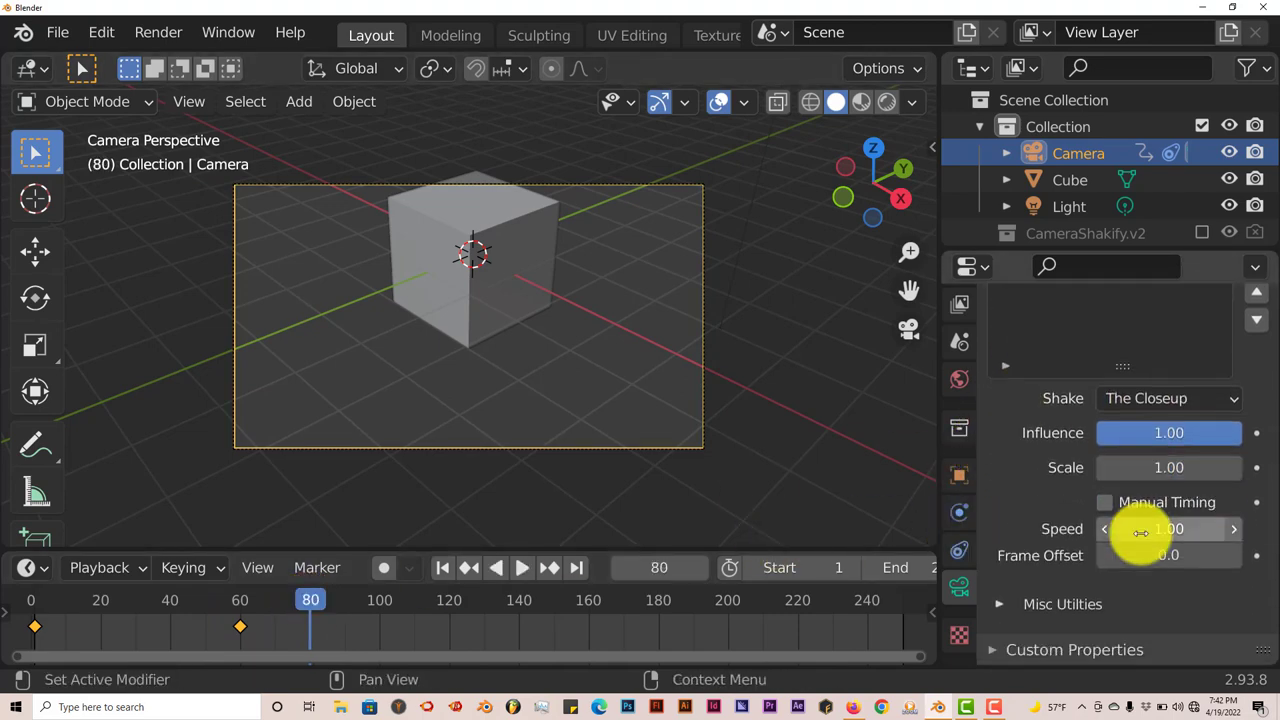
pyautogui.click(1105, 501)
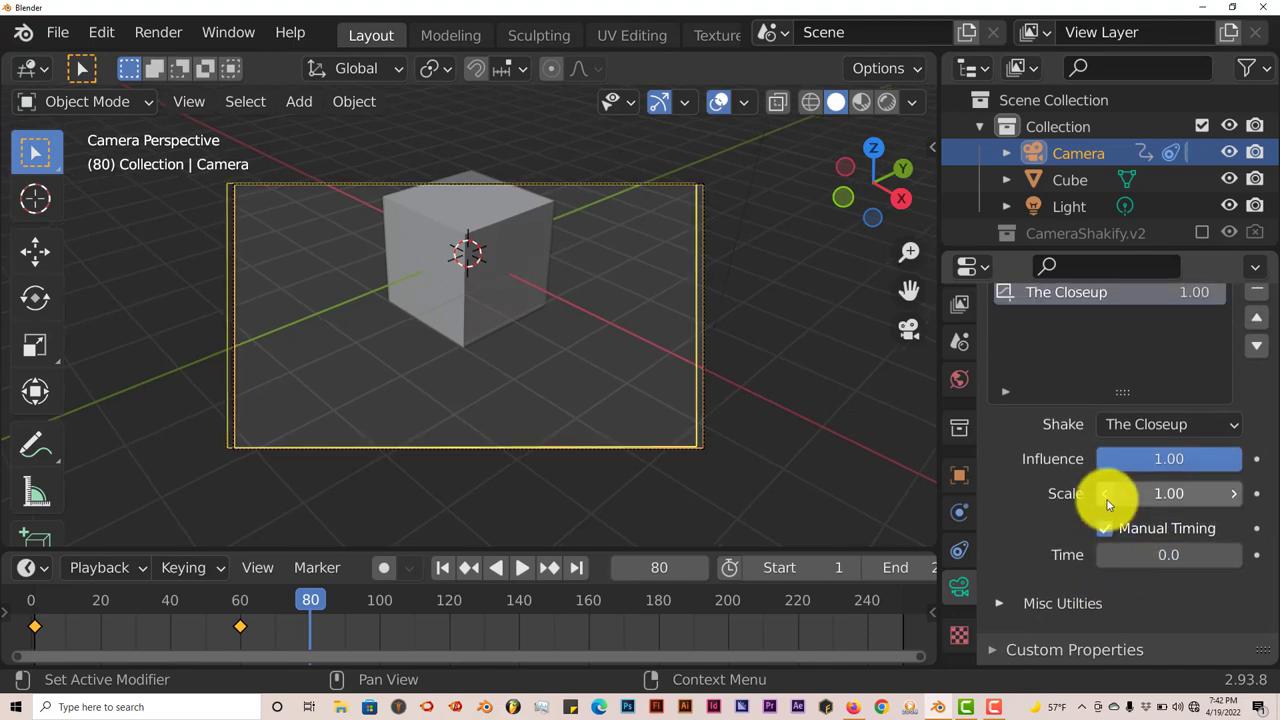
pyautogui.click(1257, 530)
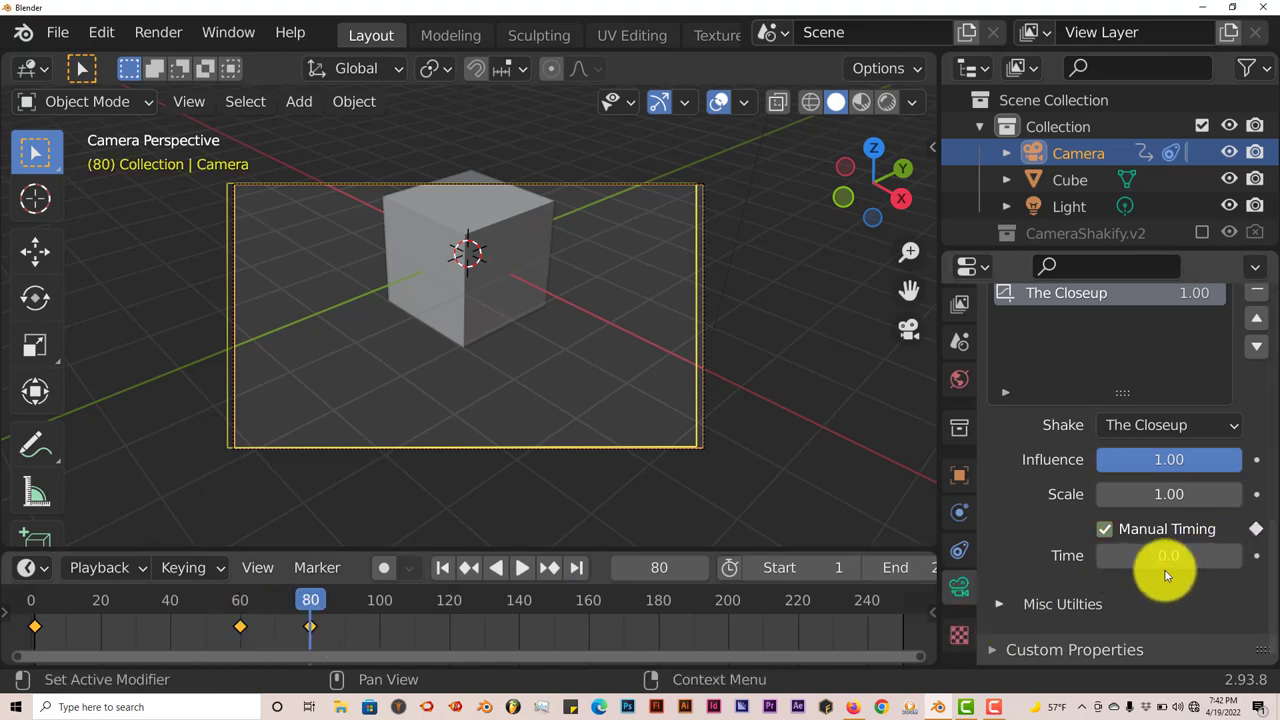
pyautogui.click(1257, 556)
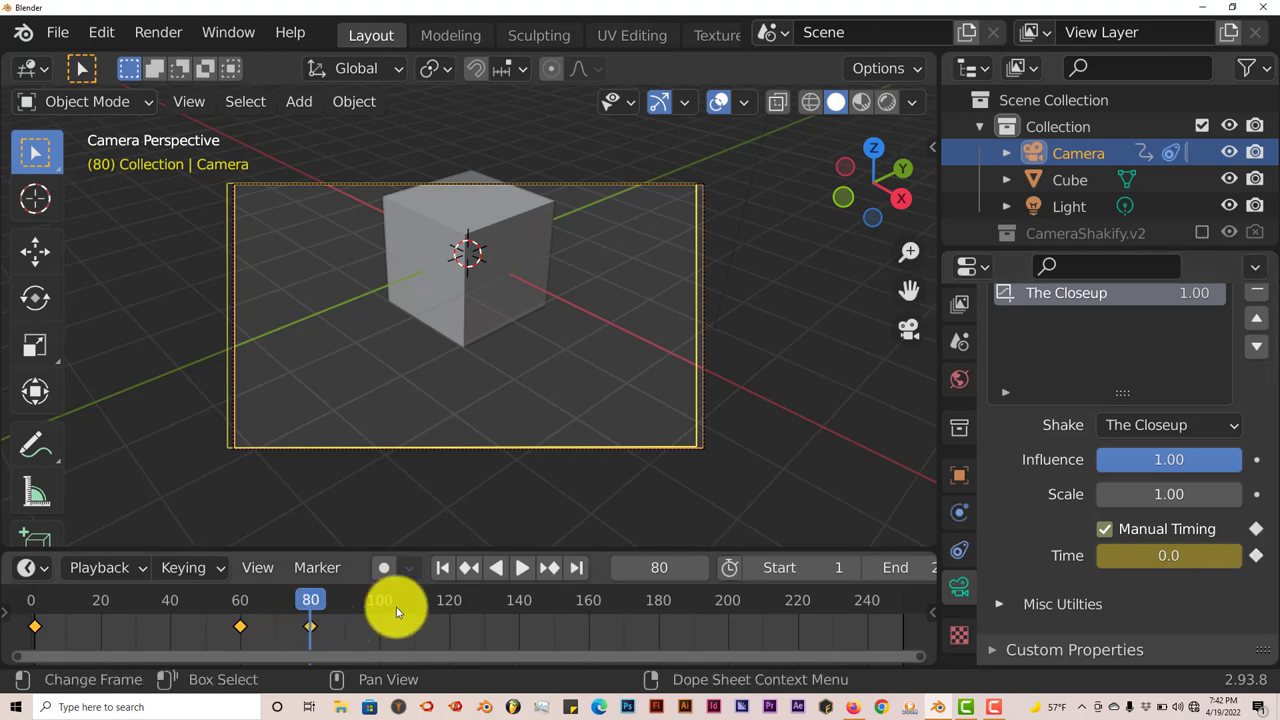
# Step: At frame 140, keyframe Manual Timing and set The Closeup's Time to 30.0 as a keyframe
pyautogui.click(515, 605)
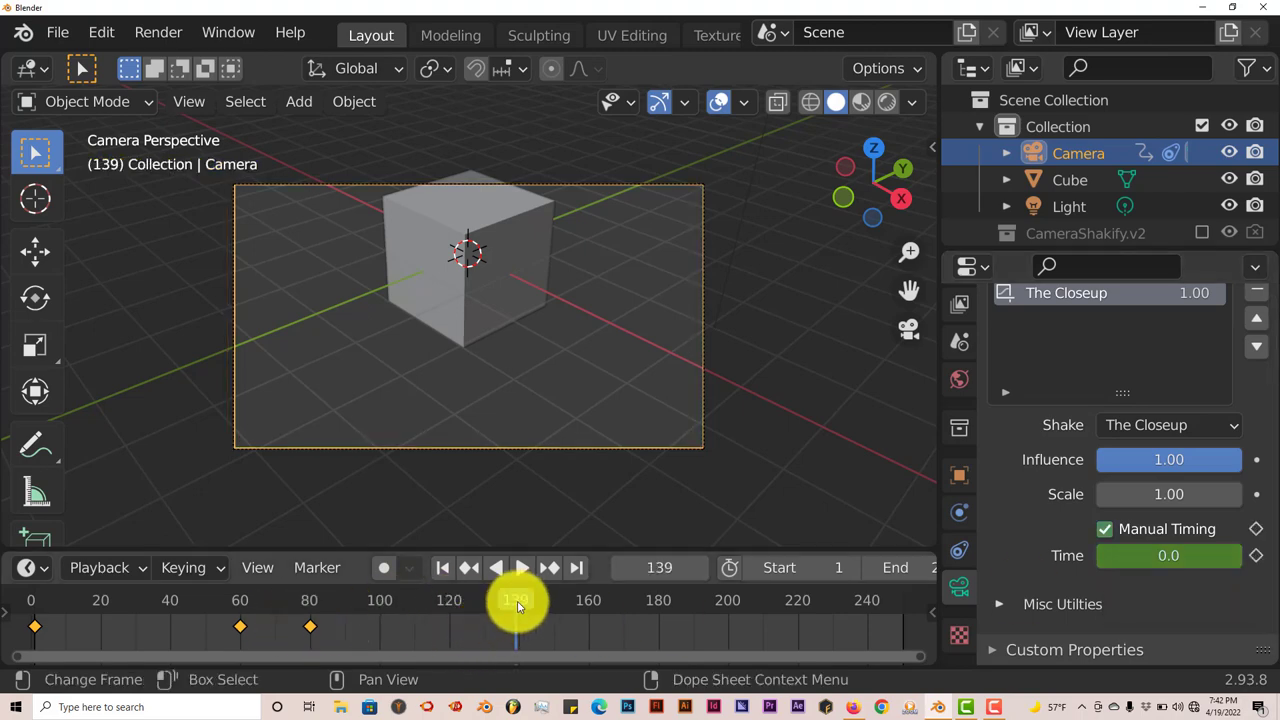
pyautogui.moveTo(518, 612); pyautogui.dragTo(519, 603)
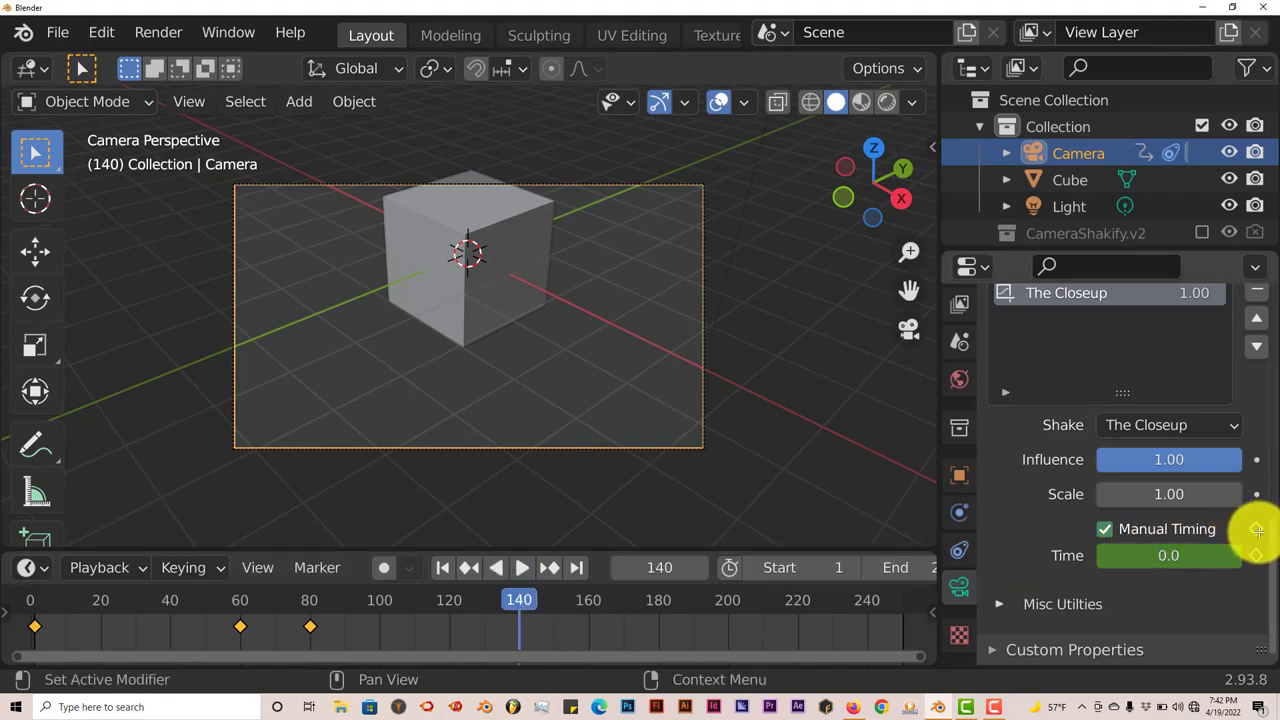
pyautogui.click(1257, 531)
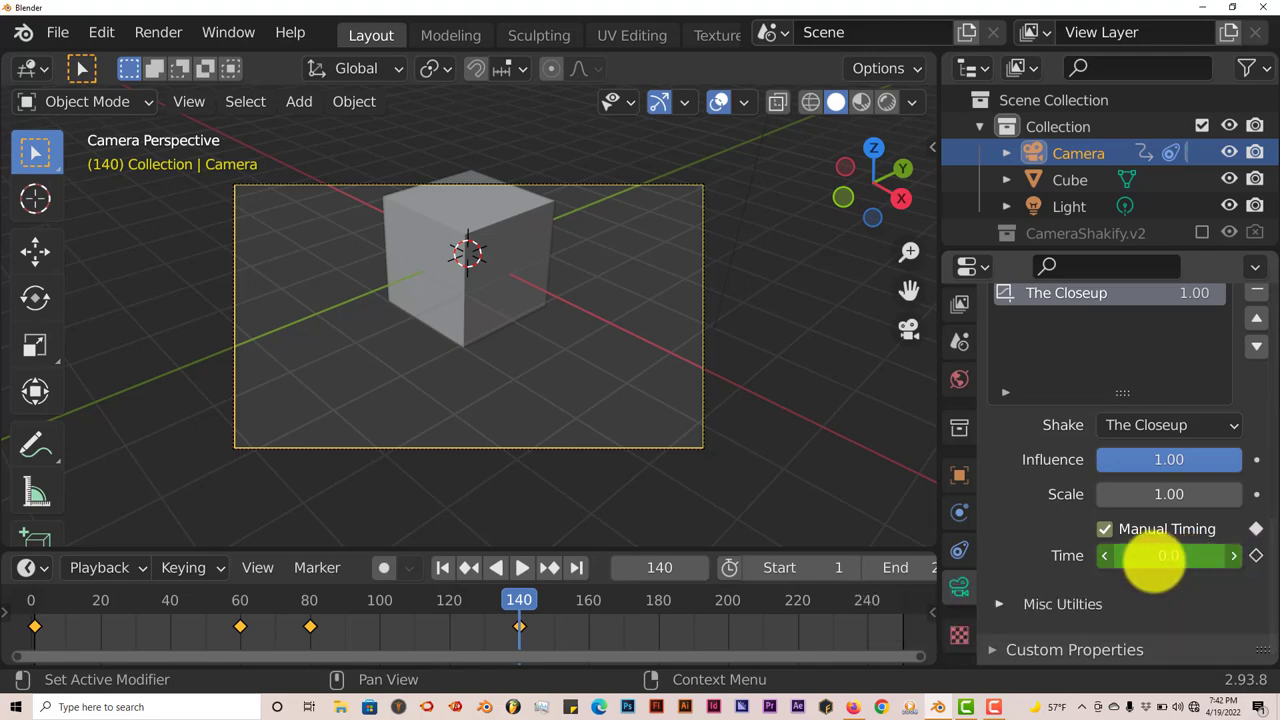
pyautogui.click(1154, 560)
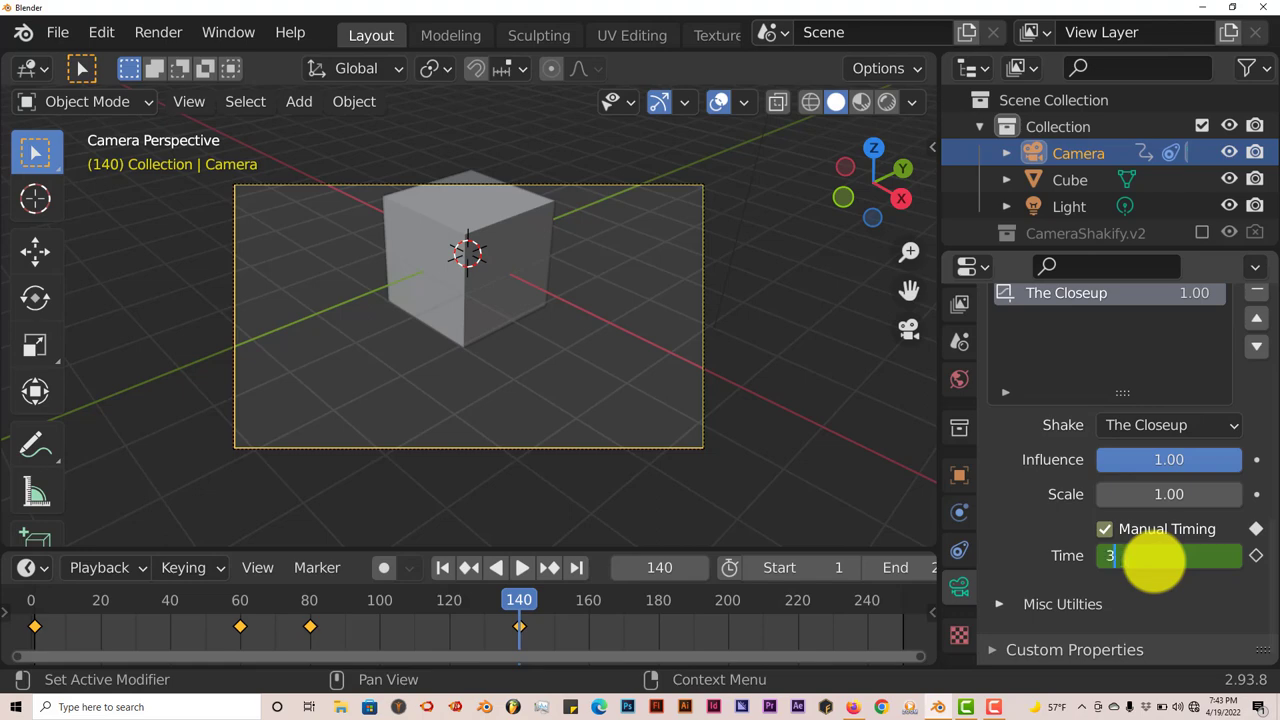
pyautogui.press('Return')
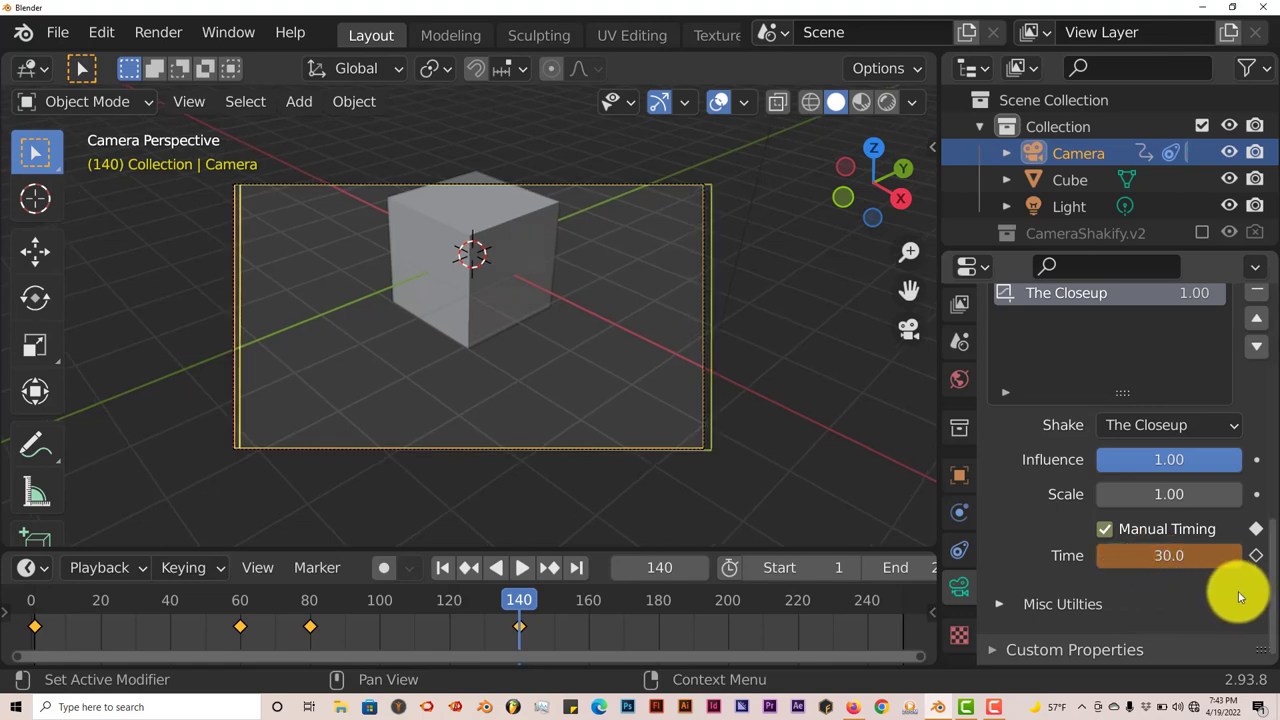
pyautogui.click(1256, 555)
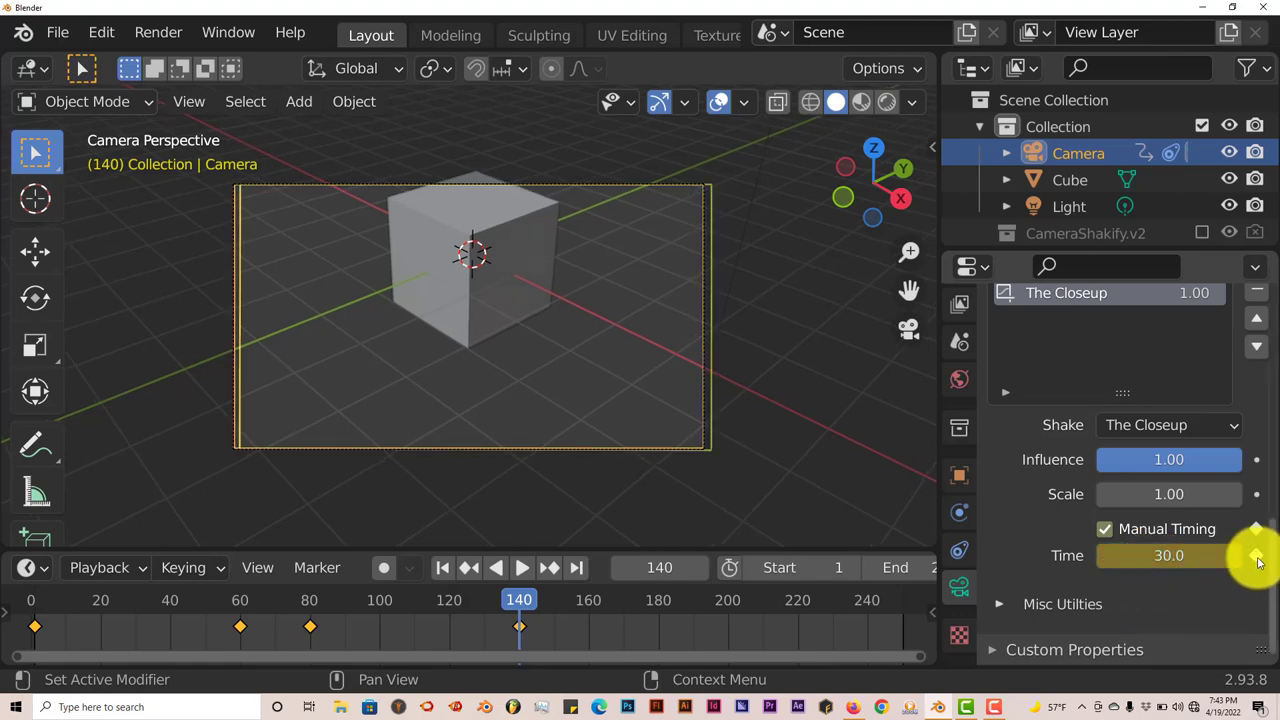
# Step: Play the stacked shakes from frame 1 and stop playback at frame 185
pyautogui.click(444, 568)
pyautogui.click(520, 567)
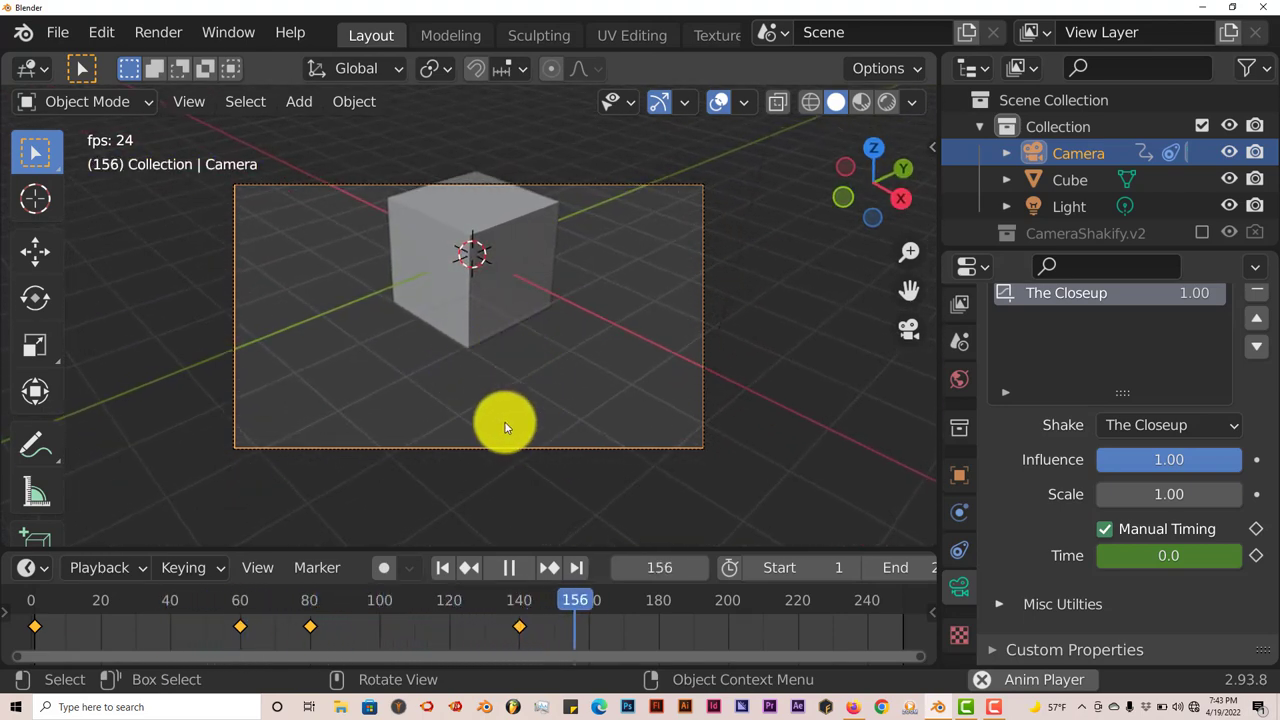
pyautogui.click(509, 567)
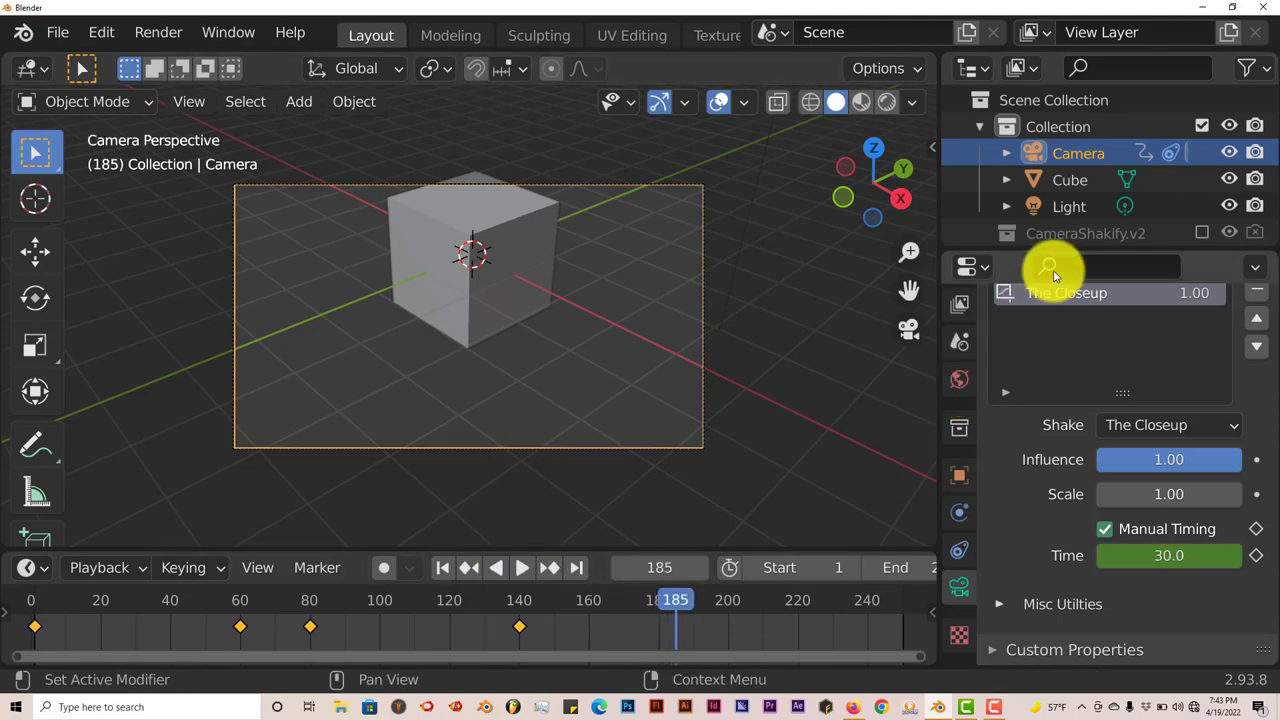
pyautogui.scroll(2, 1050, 300)
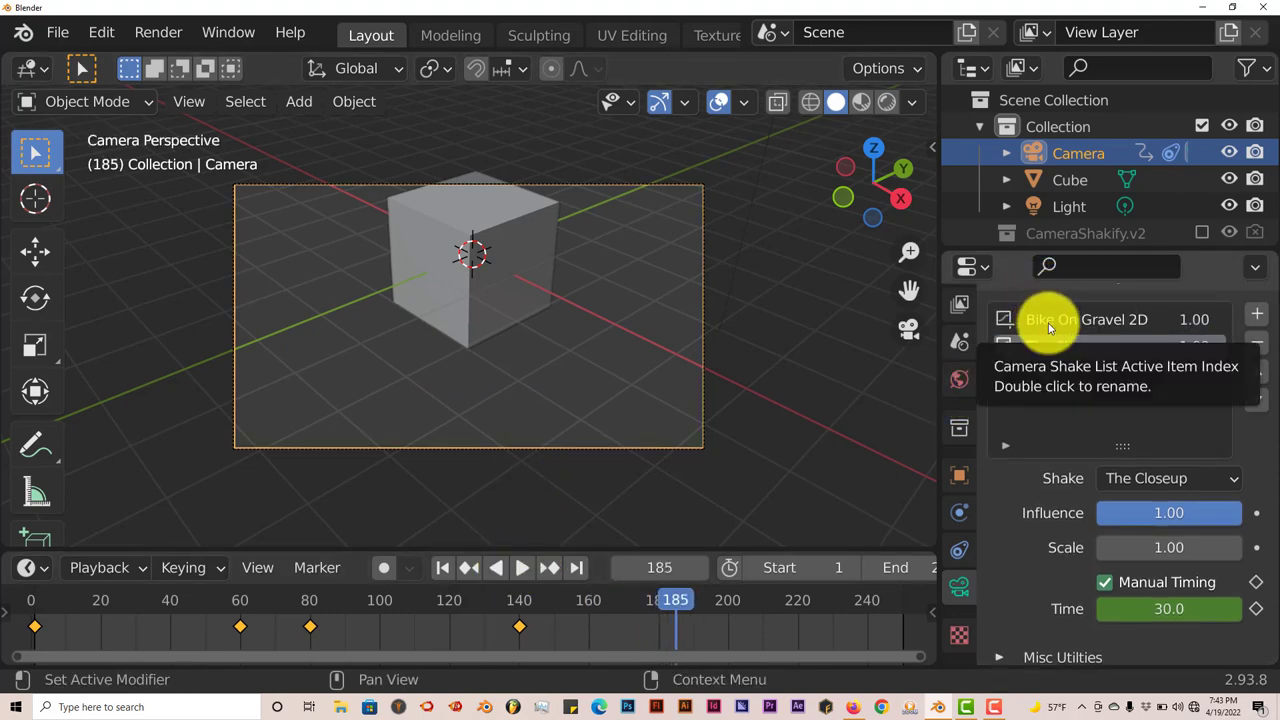